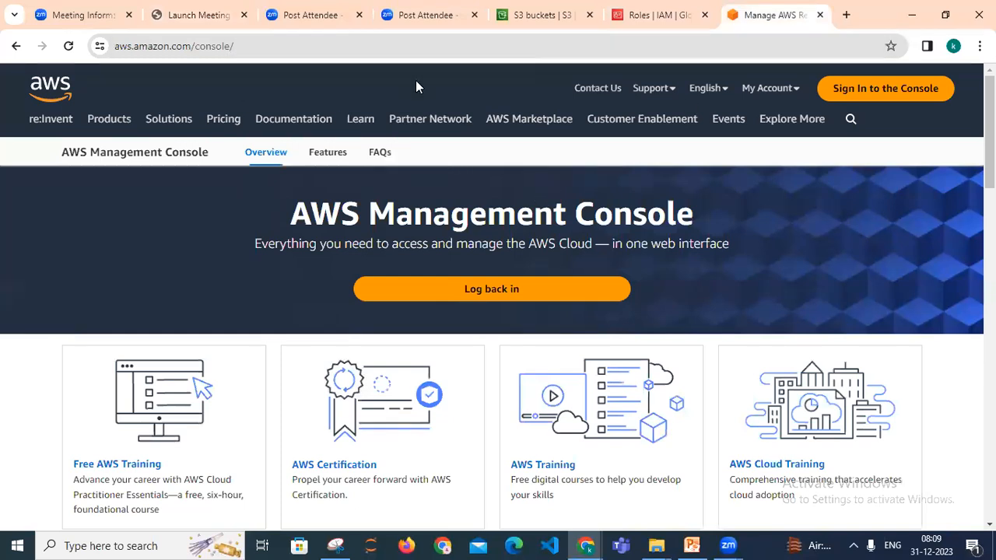
Step: Enter the AWS Management Console and open the IAM service dashboard, dismissing the IAM Identity Center promotion
left_click(770, 88)
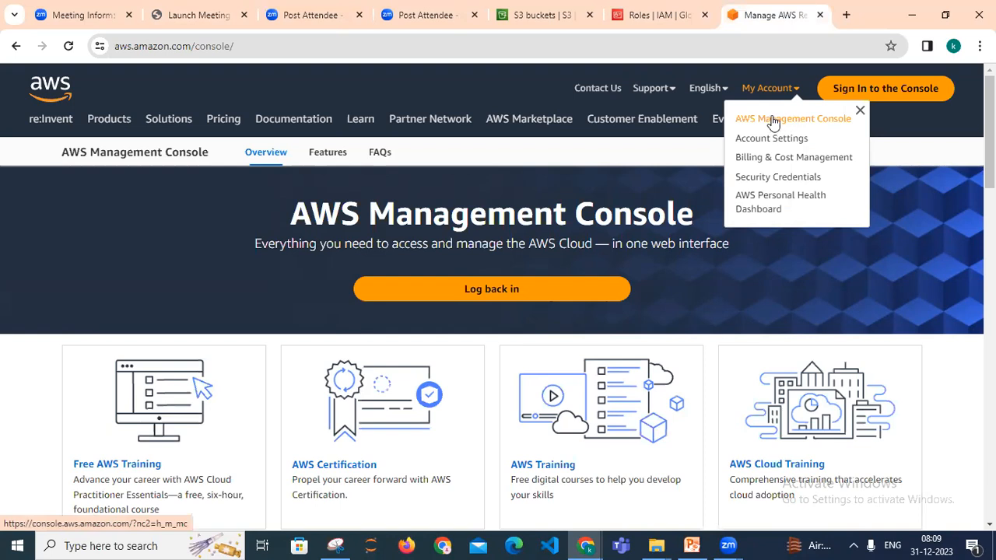
left_click(786, 121)
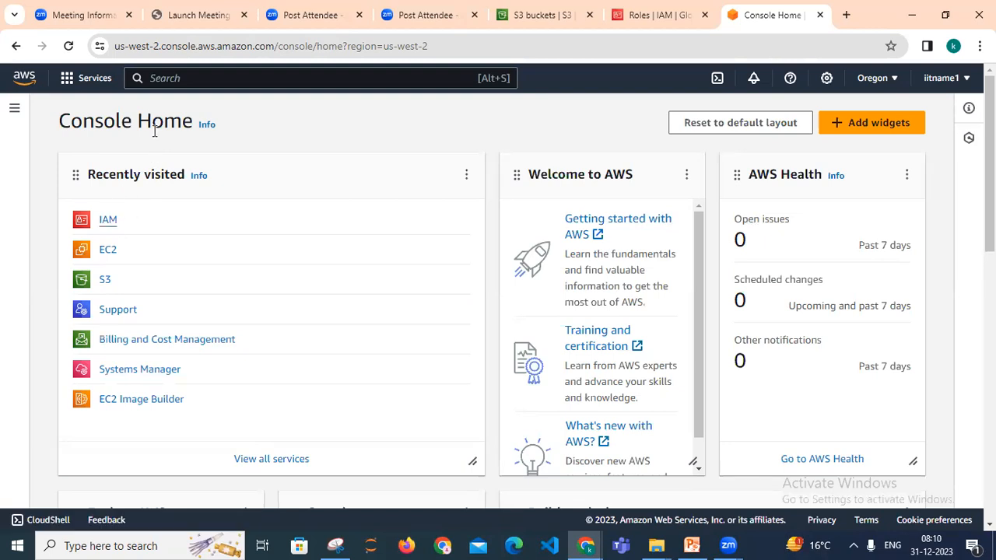
left_click(182, 78)
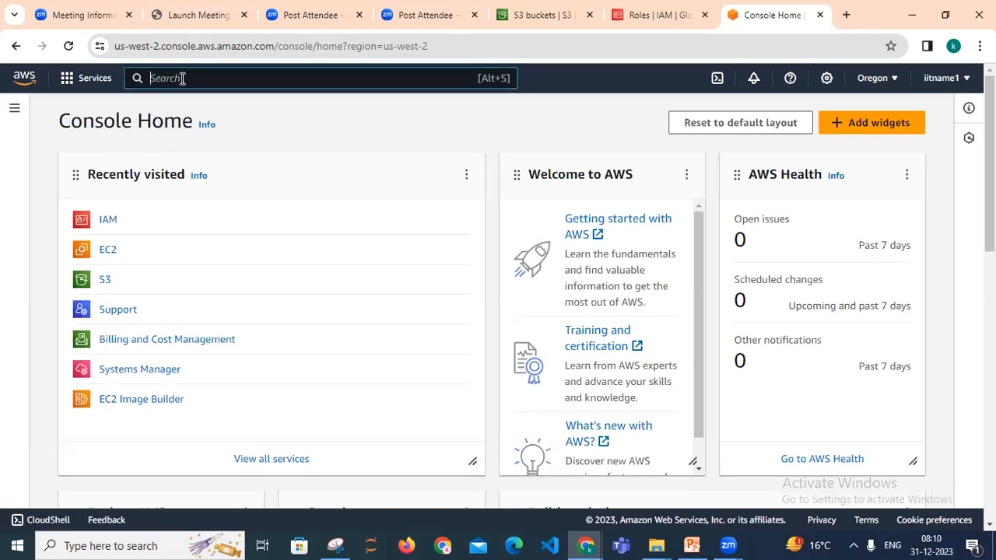
type("IAM")
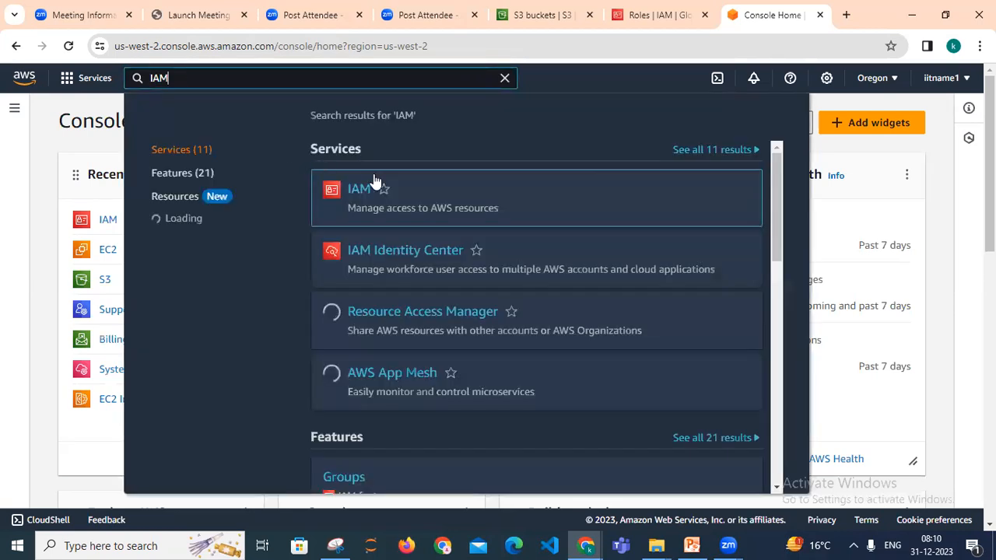
mouse_move(362, 190)
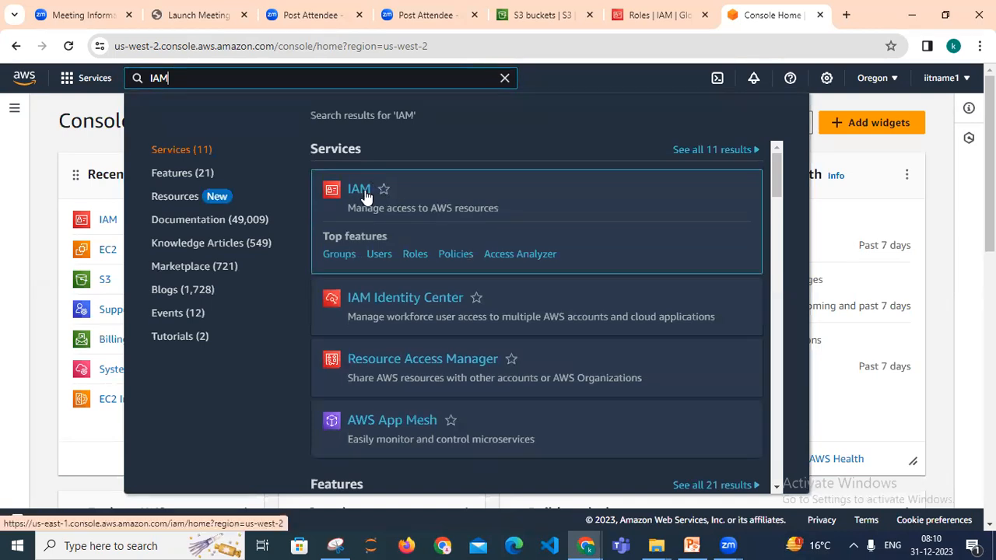
left_click(365, 194)
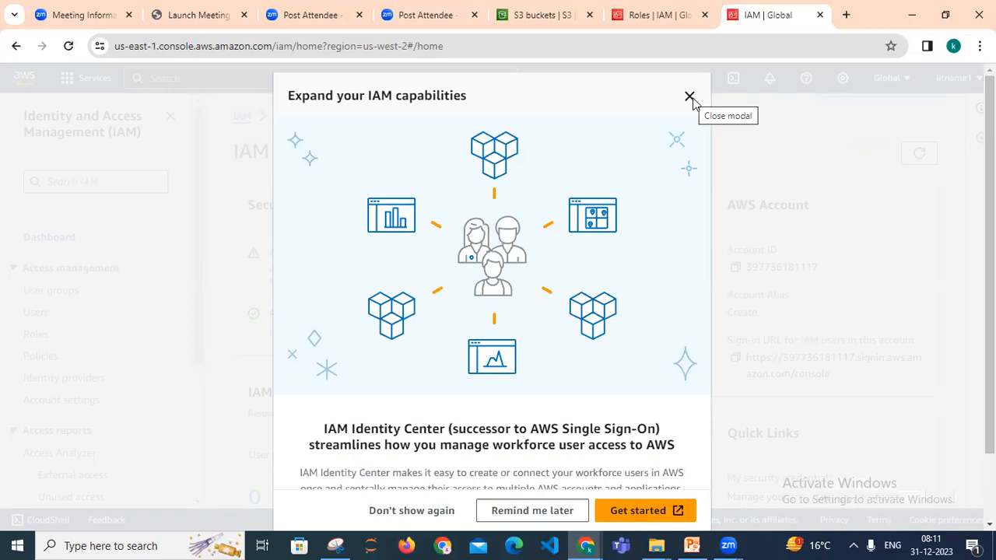
left_click(690, 98)
Step: Show the list of IAM roles in the account
left_click_drag(200, 280, 202, 307)
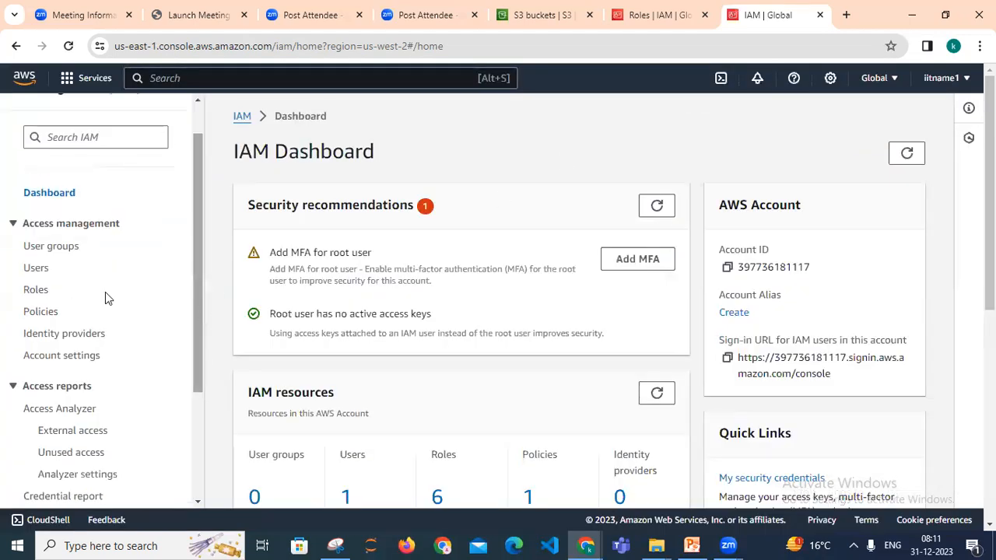
left_click(45, 294)
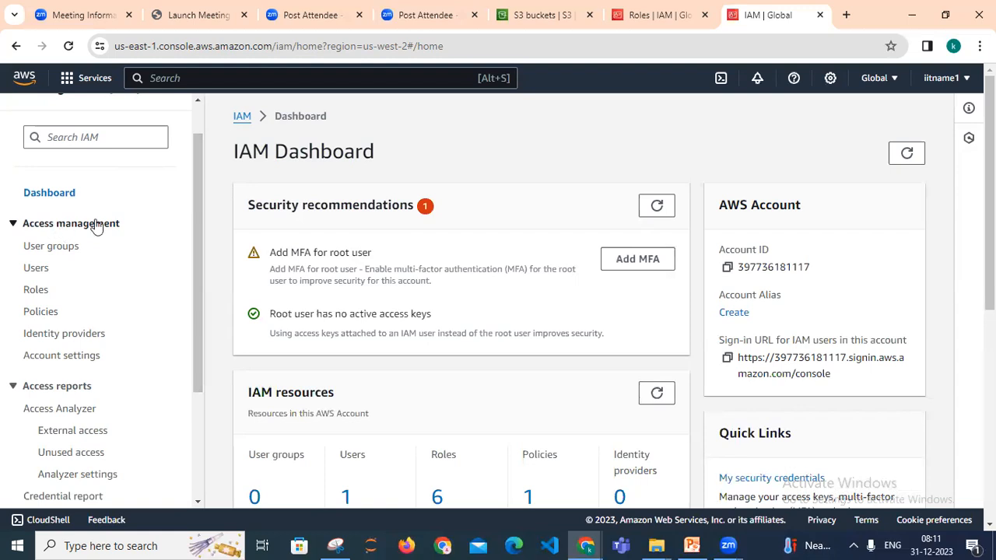
left_click(36, 290)
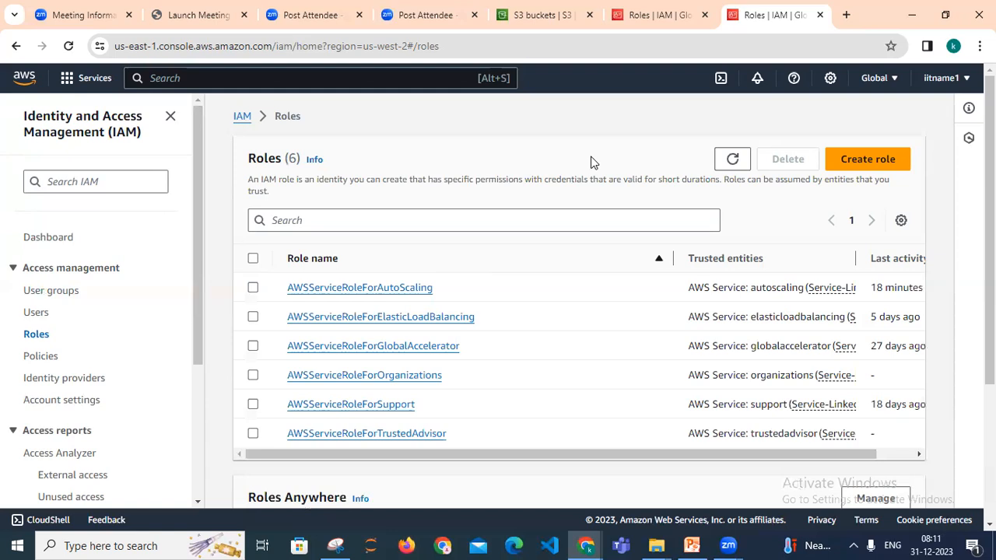
Step: Start a new role with AWS service as the trusted entity type and EC2 as the service and use case
left_click(880, 169)
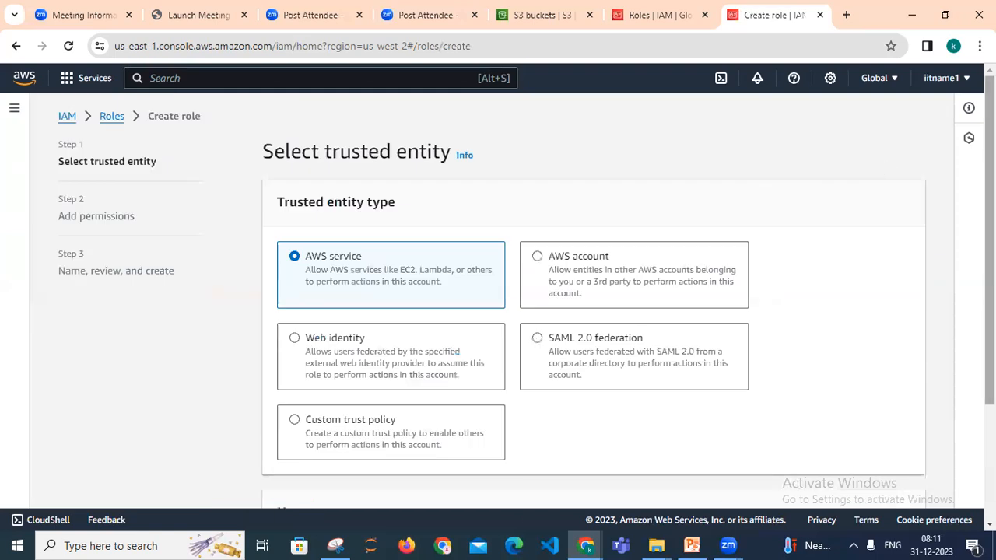
scroll(591, 311, "down", 1)
scroll(763, 199, "up", 1)
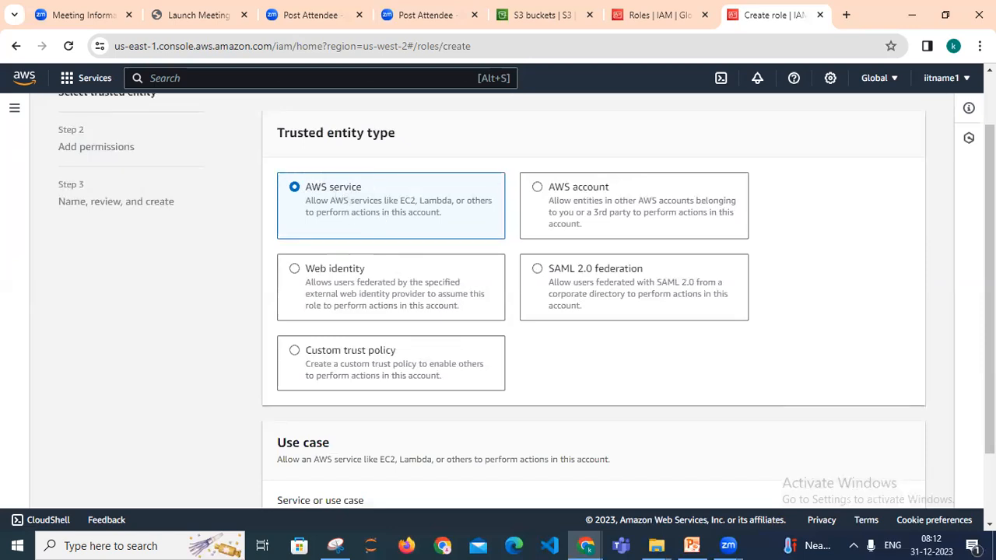
scroll(560, 325, "down", 1)
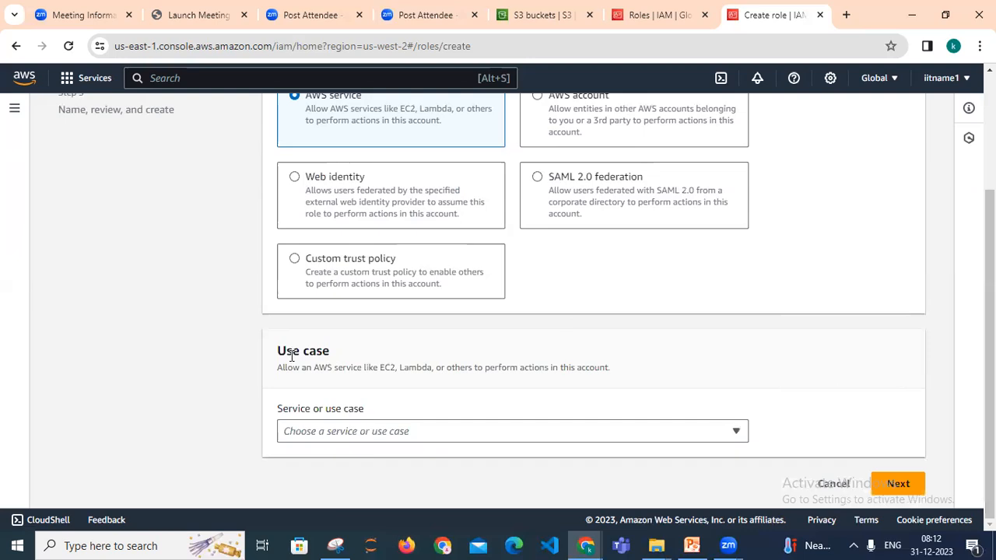
left_click(312, 431)
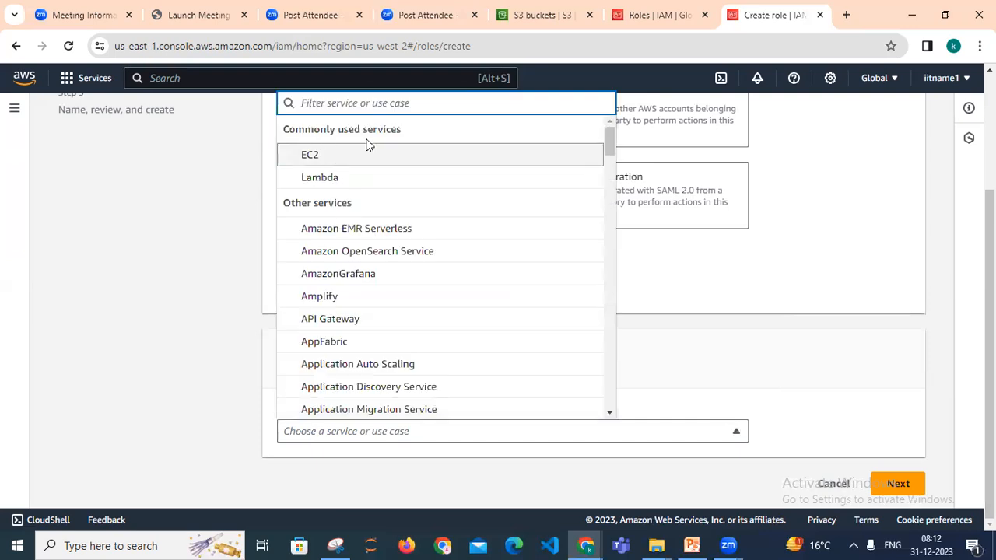
left_click(311, 158)
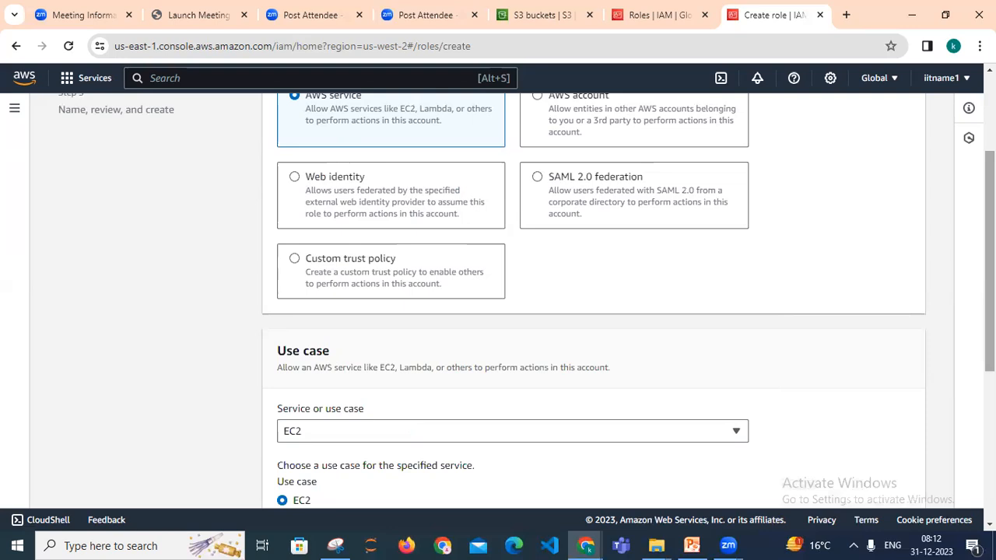
scroll(583, 311, "down", 4)
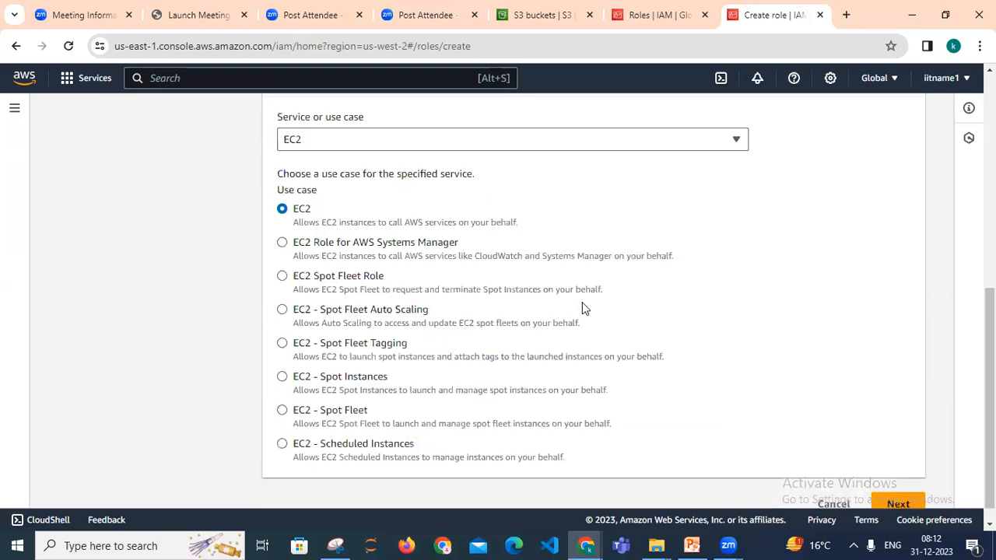
scroll(953, 446, "down", 1)
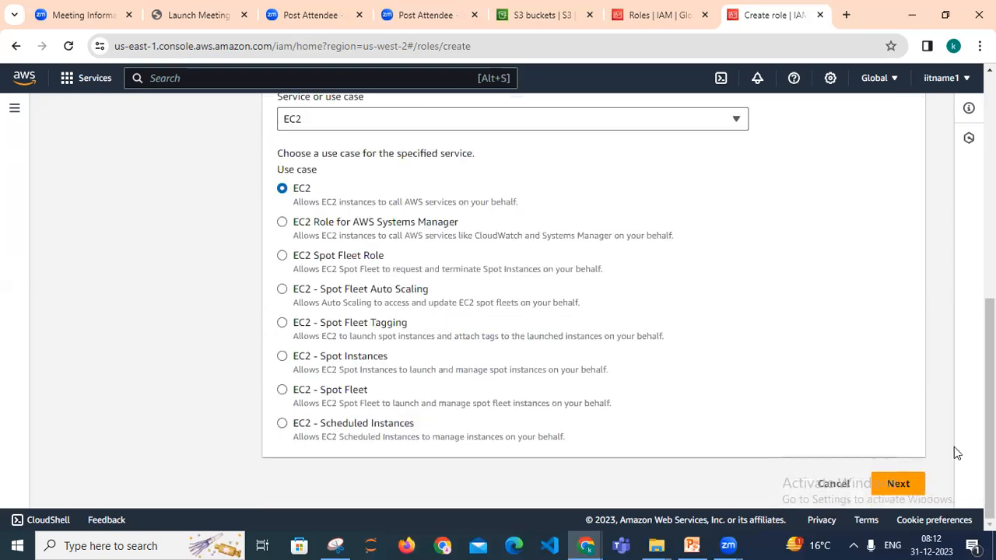
left_click(916, 483)
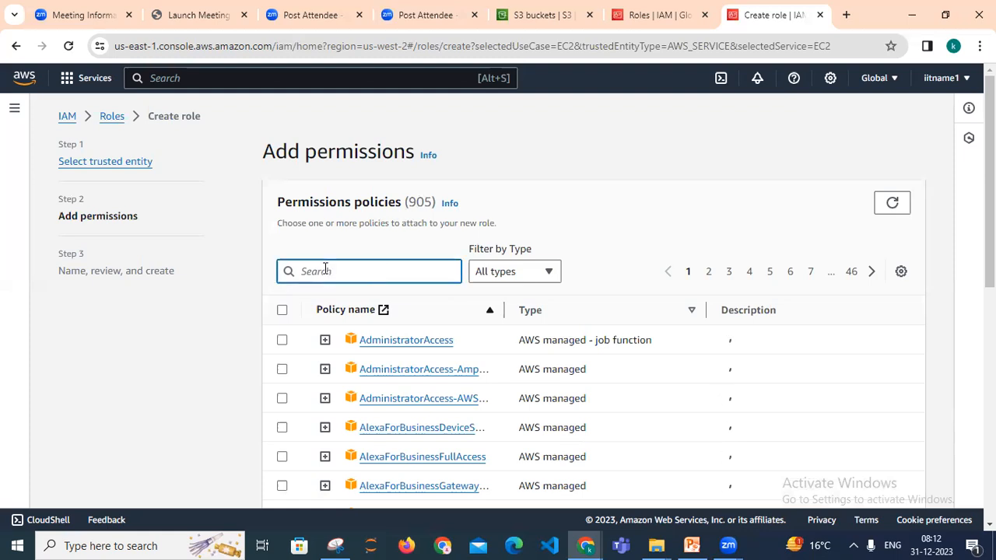
Step: Filter the permissions policies by "s3re" and attach the AmazonS3ReadOnlyAccess policy to the role
type("s3")
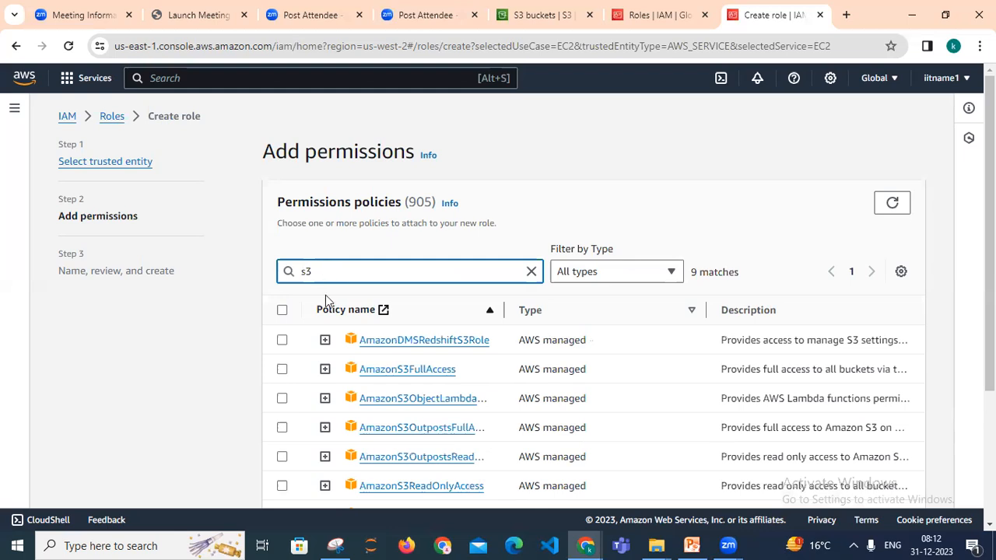
type("re")
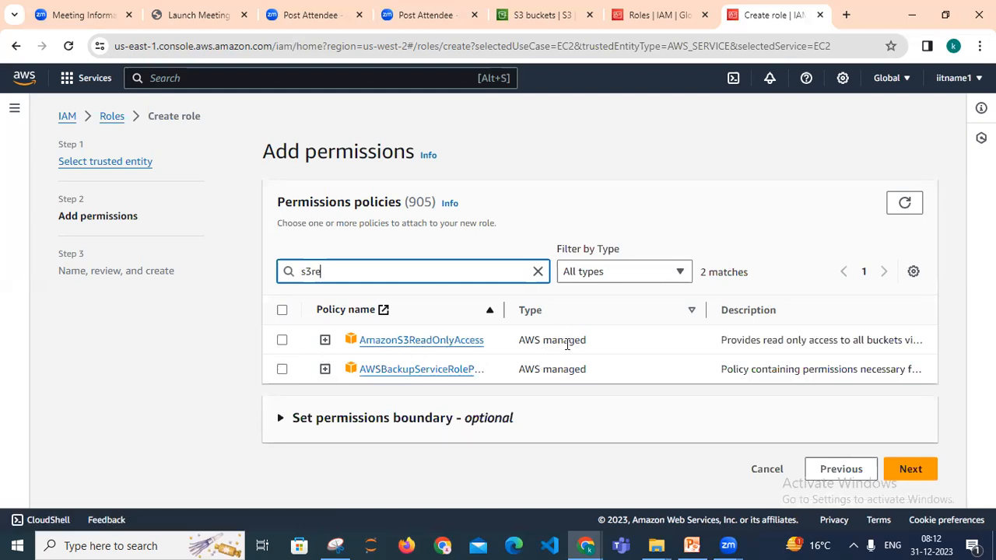
left_click(282, 342)
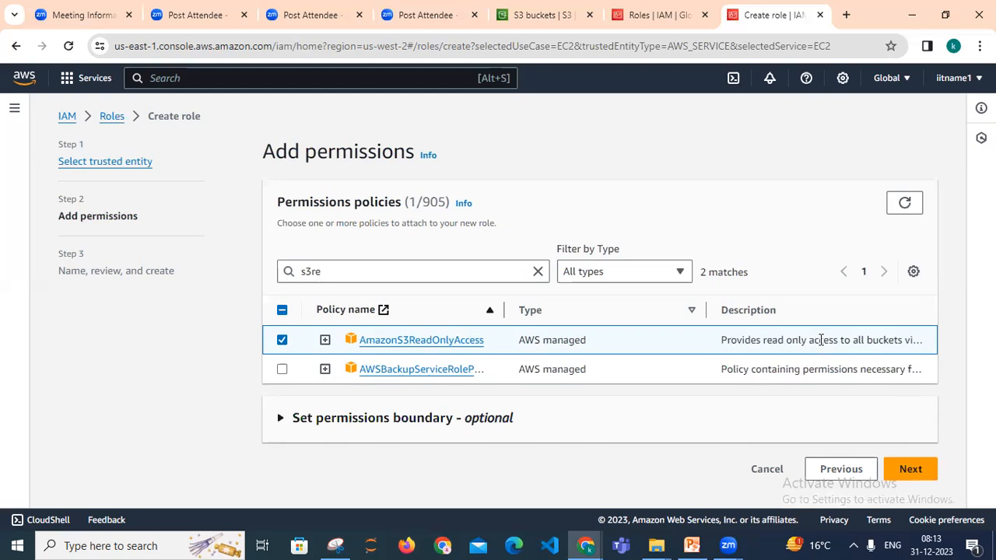
left_click(910, 469)
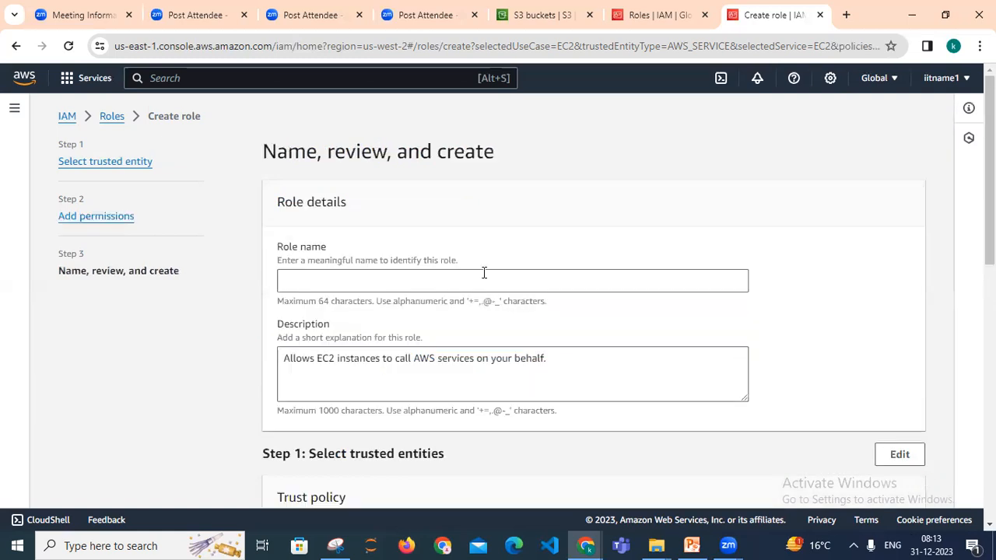
Step: Name the role s3readonlyroleec2, keeping the default description
left_click(367, 280)
type("s3readonlyroleec2")
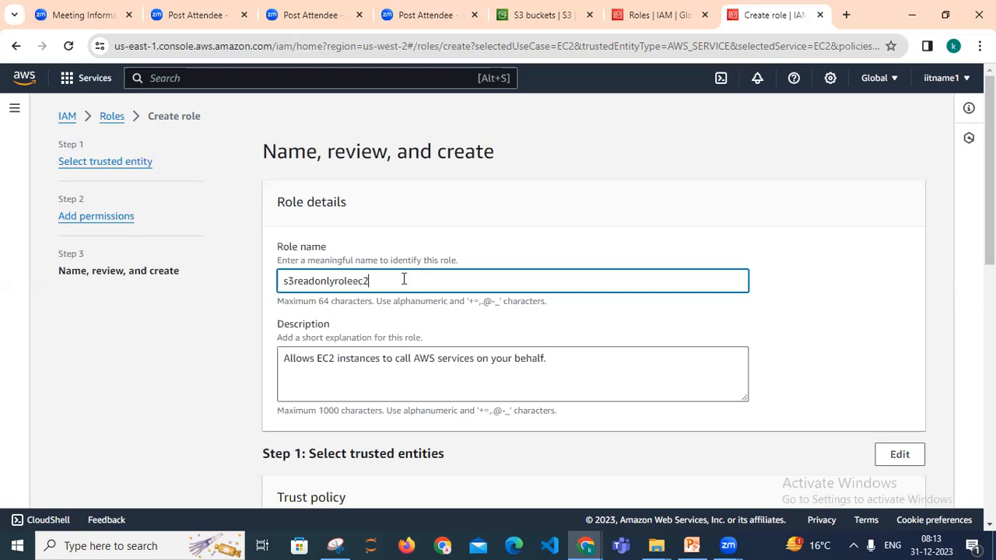
left_click(363, 317)
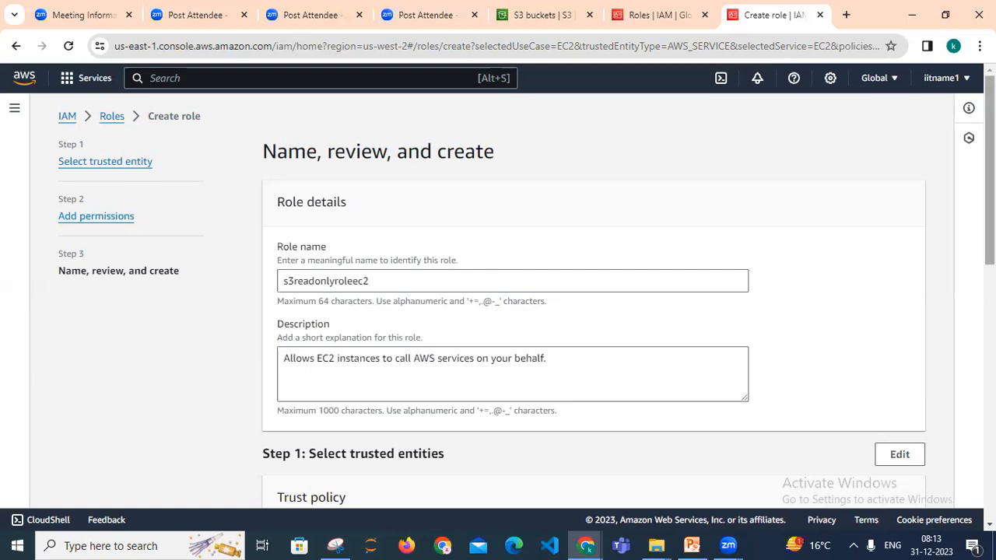
Step: Review the role's trust policy and permissions policy summary, and create the role without tags
scroll(989, 233, "down", 2)
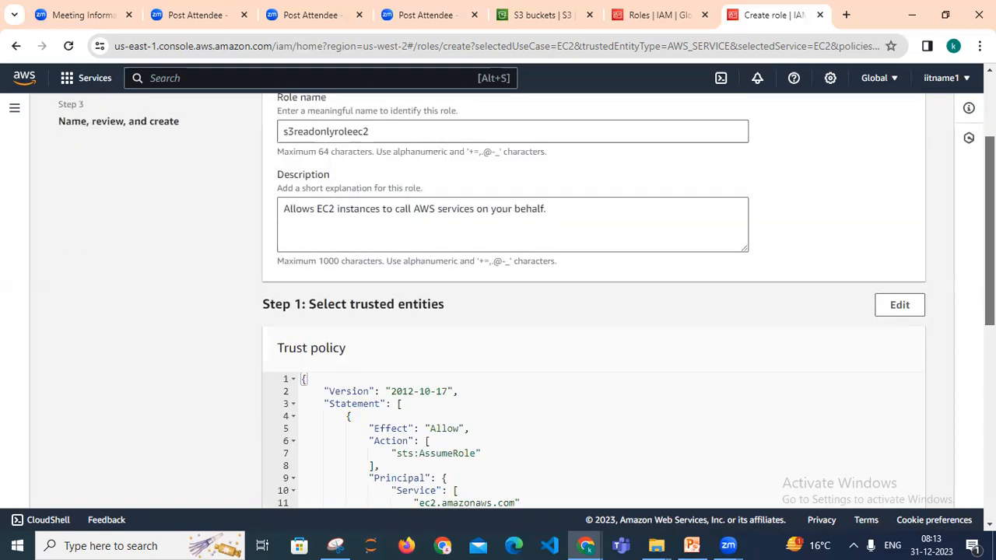
scroll(989, 233, "down", 1)
scroll(335, 173, "down", 1)
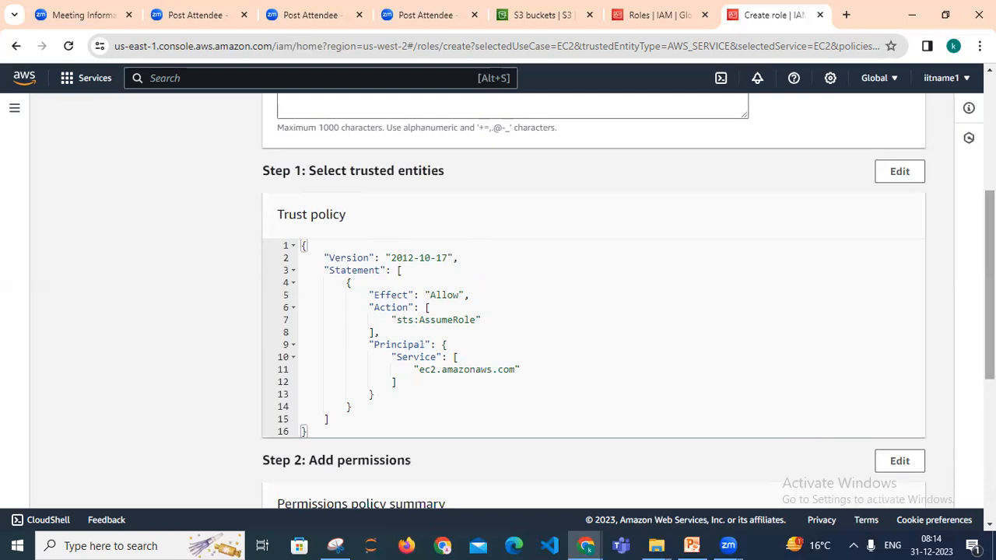
scroll(990, 282, "down", 1)
scroll(990, 282, "down", 5)
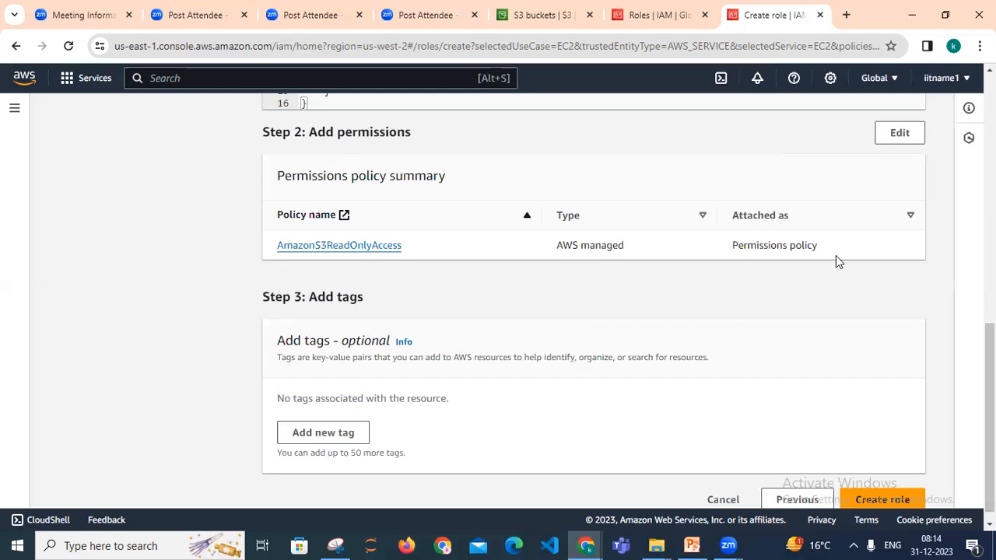
scroll(936, 456, "down", 1)
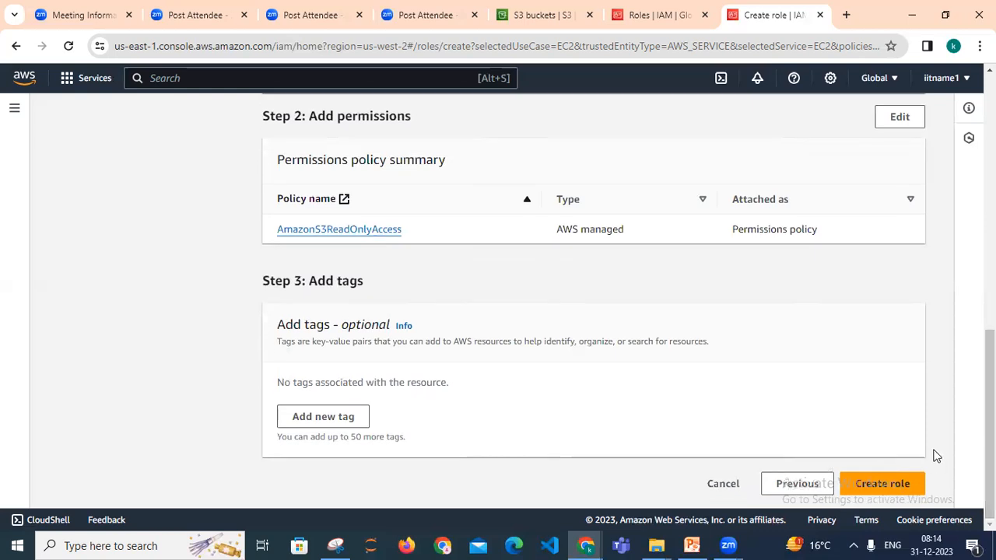
left_click(914, 489)
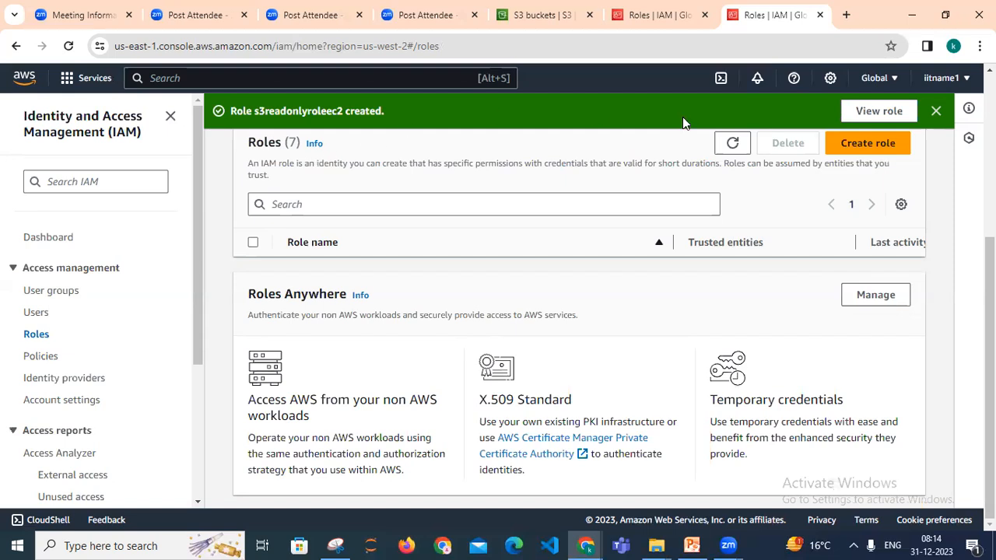
Step: Examine the summary and attached permissions policies of the s3readonlyroleec2 role, and return to the roles list
left_click(882, 114)
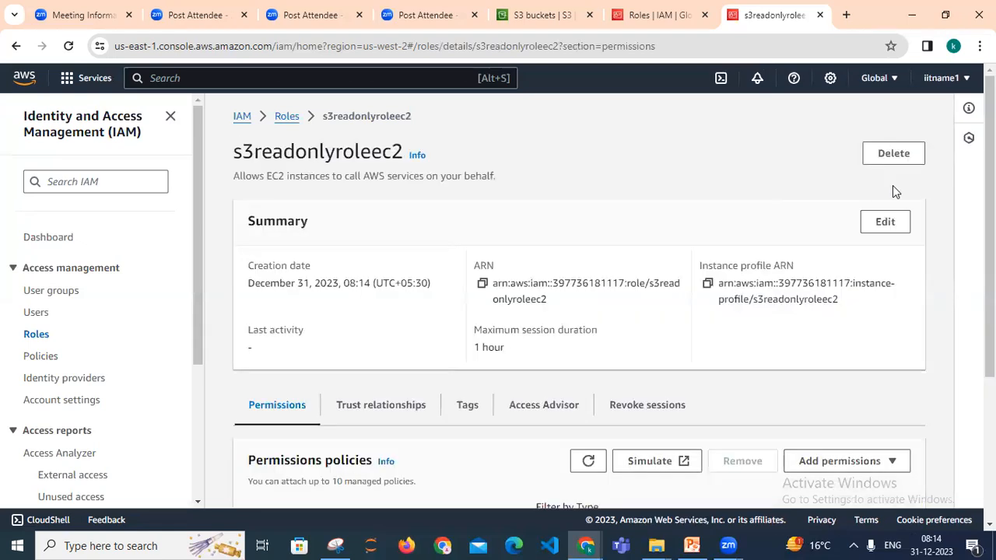
scroll(305, 315, "down", 4)
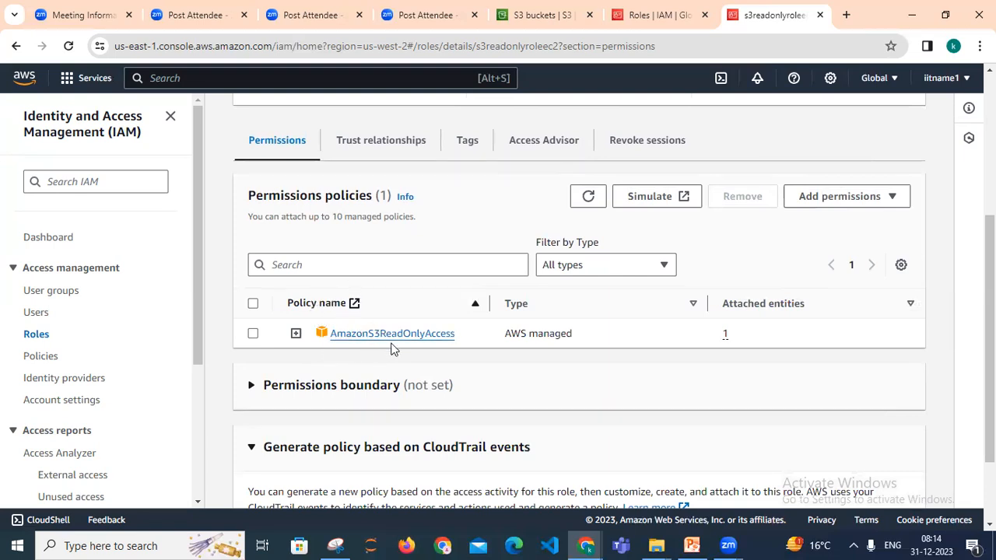
left_click_drag(990, 412, 990, 273)
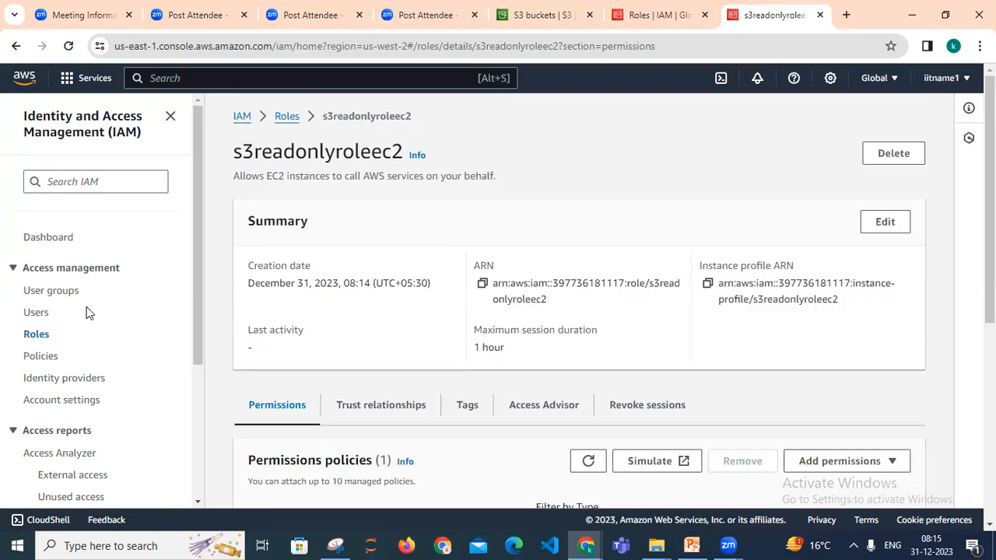
left_click(285, 122)
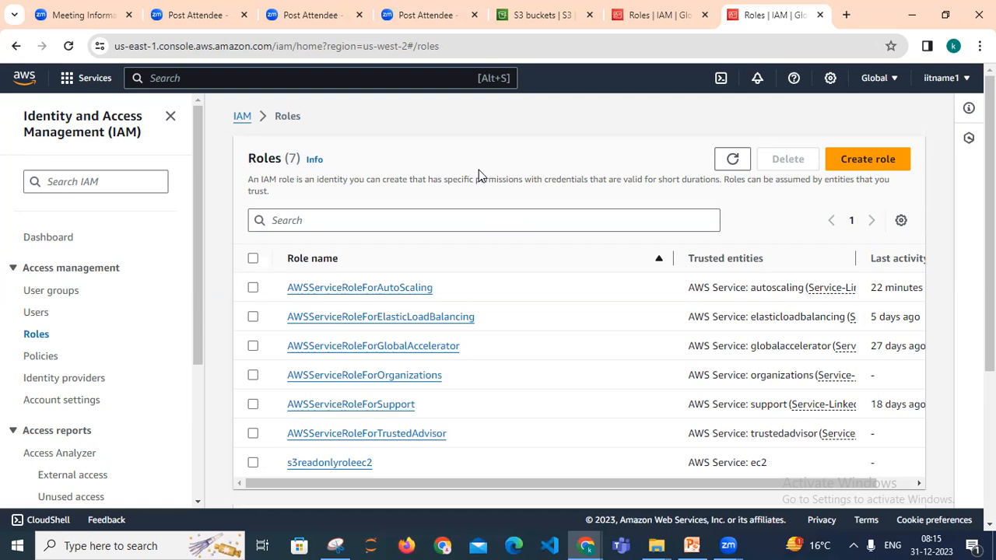
Step: Search for the EC2 service and open its list of instances in the Oregon region
left_click(254, 81)
type("ec2")
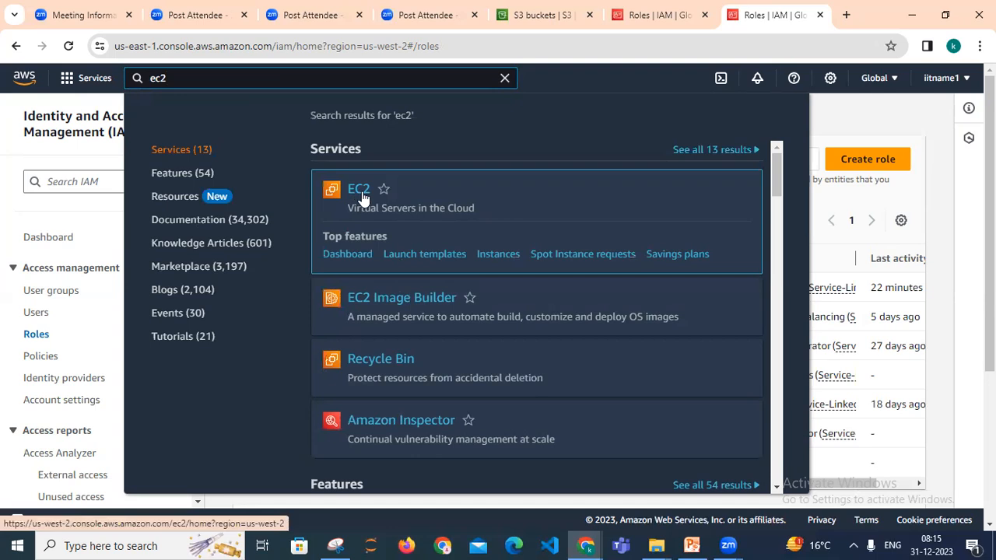
left_click(361, 192)
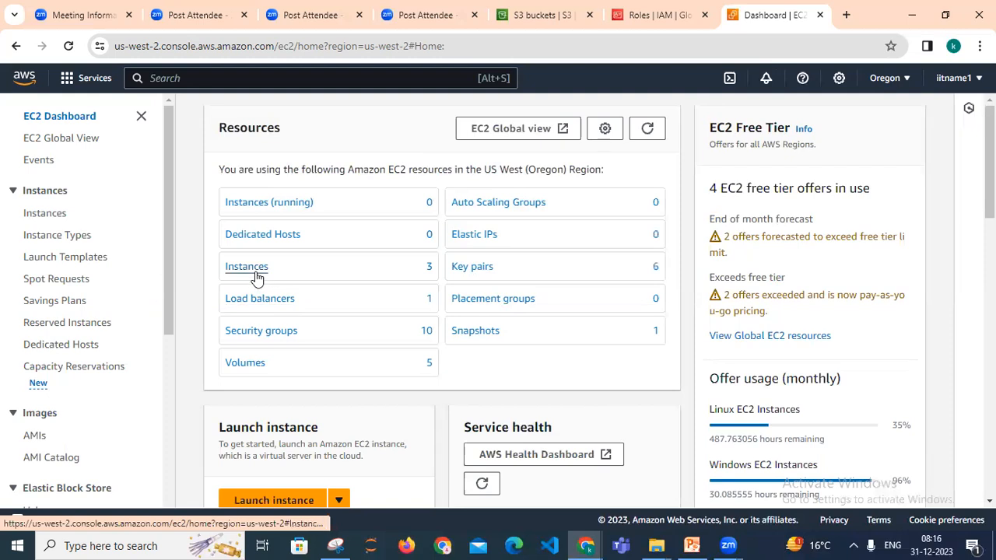
left_click(59, 221)
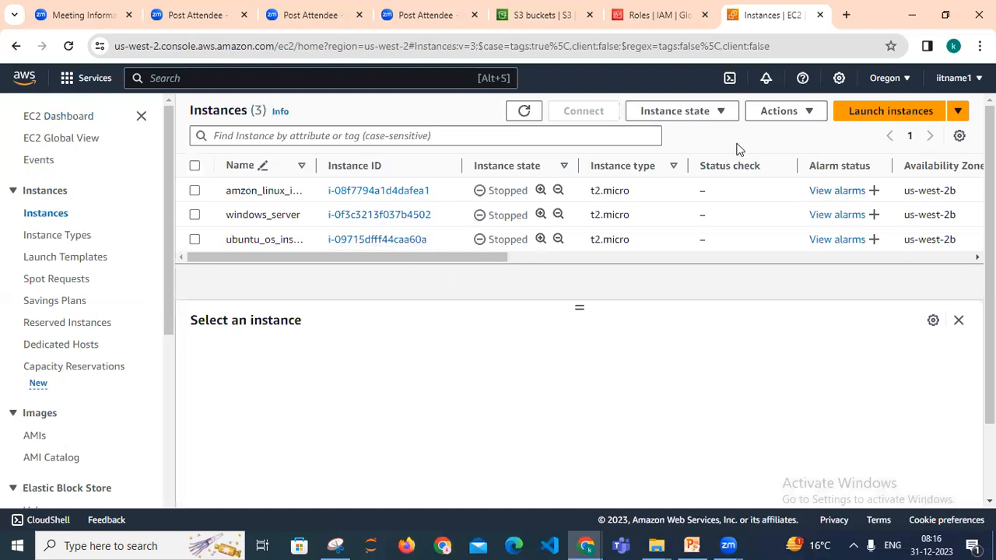
Step: Begin launching a new EC2 instance and name it s3accessec2Instance
left_click(881, 114)
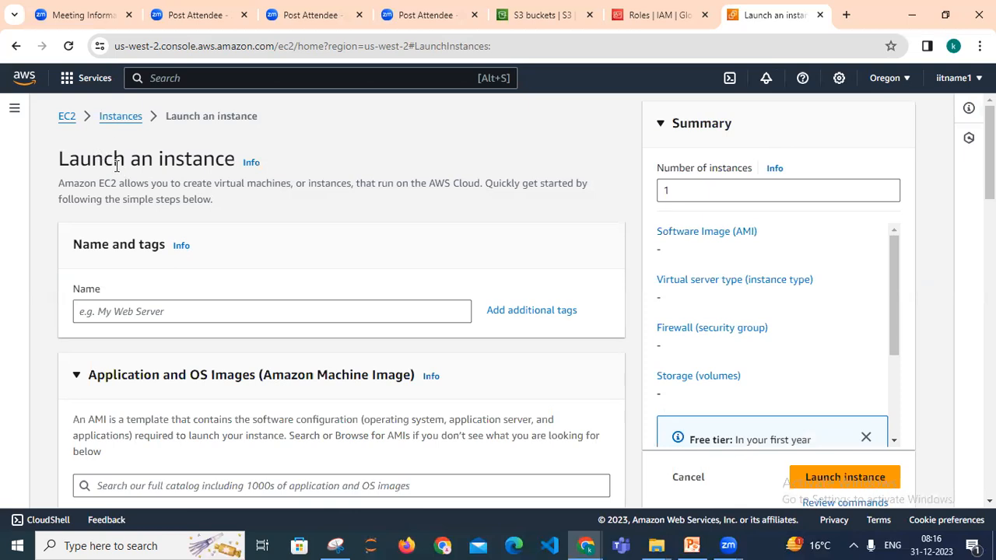
left_click(129, 310)
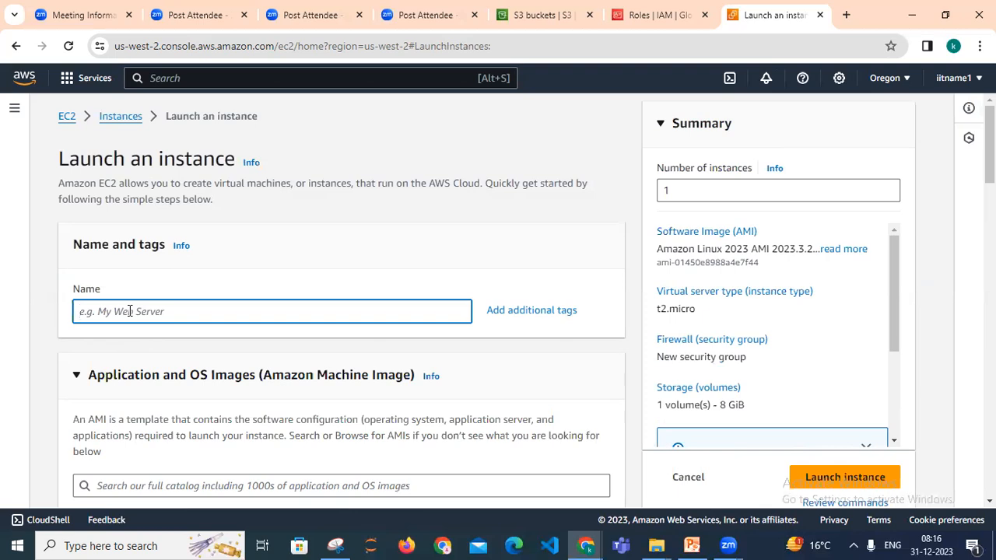
type("s3")
type("accessed2Instance")
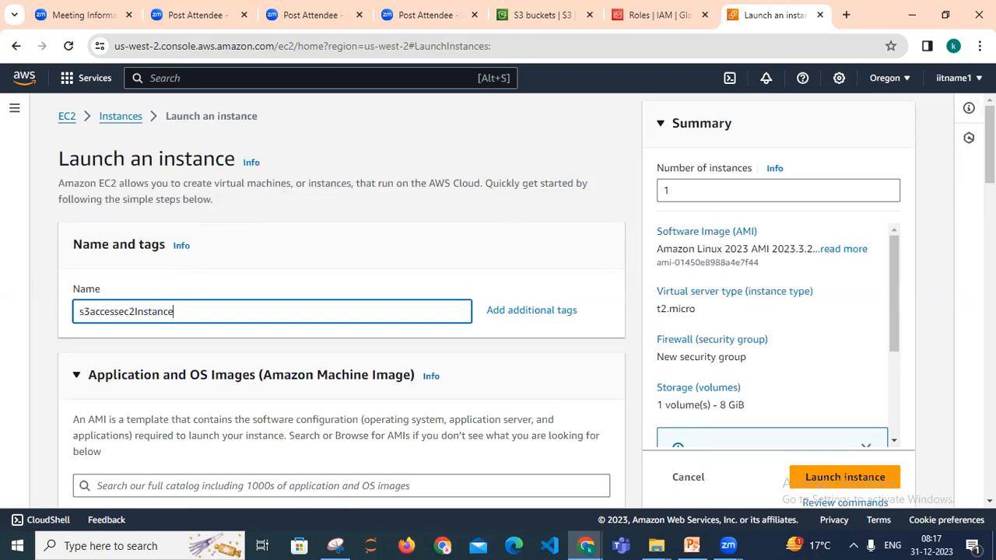
Step: Check the available Amazon Linux images and keep the free-tier-eligible Amazon Linux 2023 AMI with 64-bit (x86) architecture
scroll(341, 303, "down", 2)
scroll(151, 322, "down", 2)
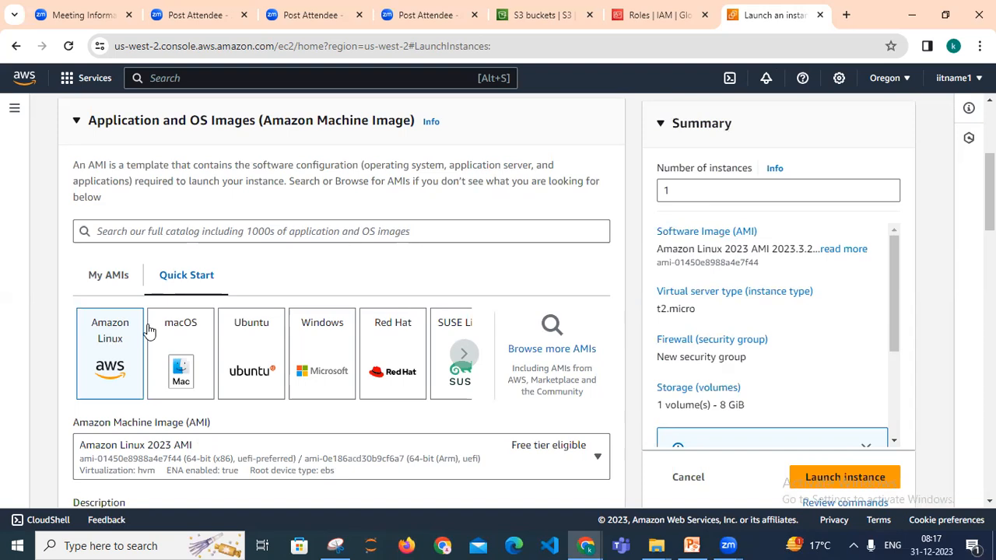
scroll(341, 303, "down", 3)
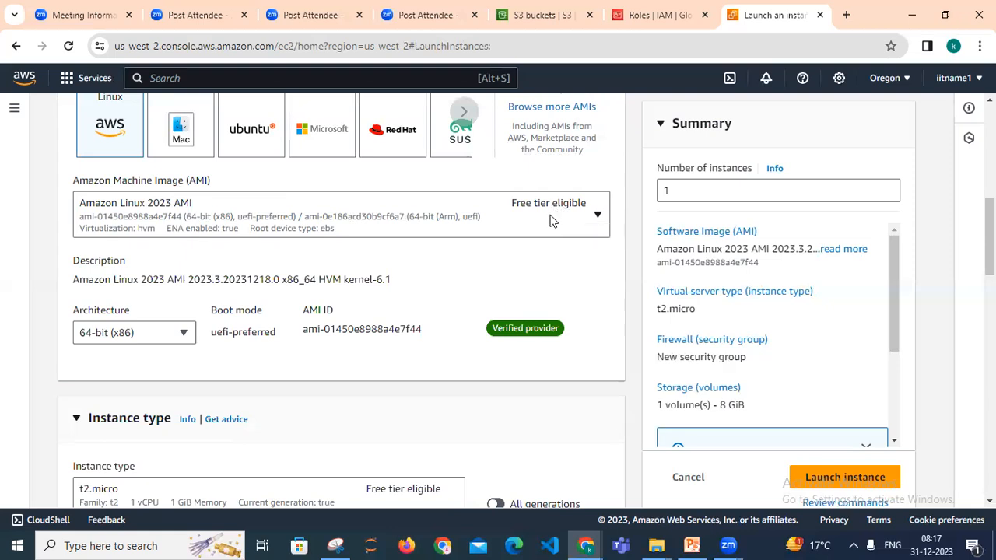
left_click(589, 225)
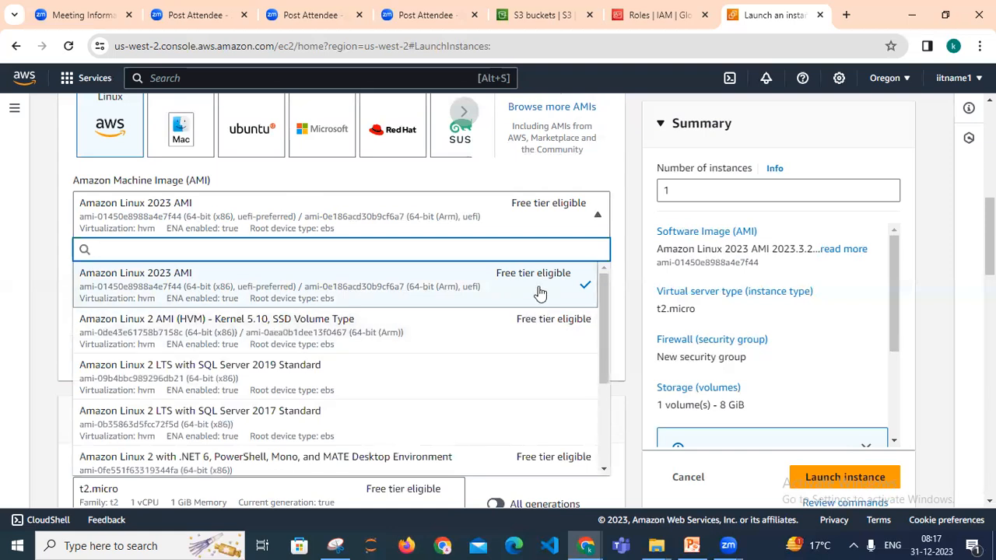
left_click(482, 181)
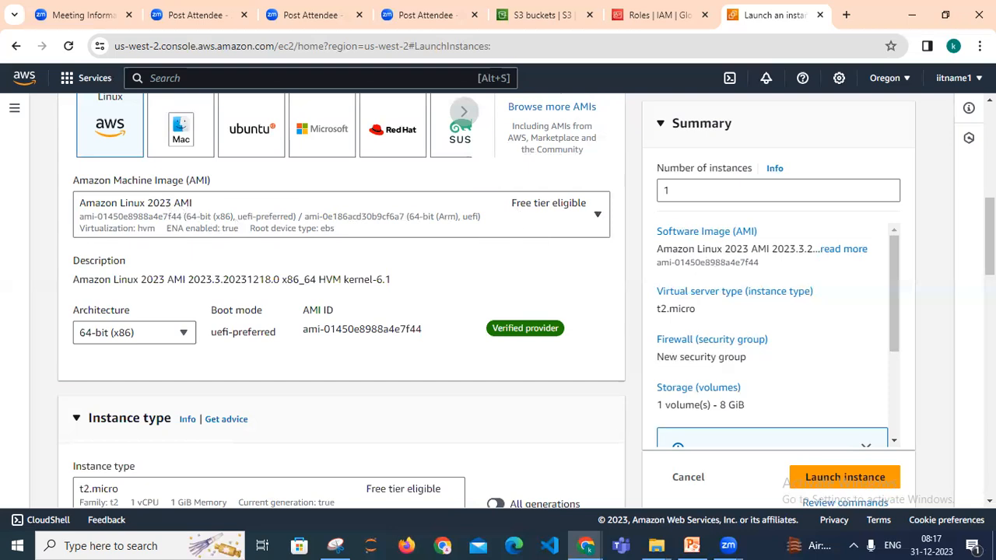
Step: Browse the available instance types and choose the free-tier-eligible t2.micro
scroll(183, 123, "down", 3)
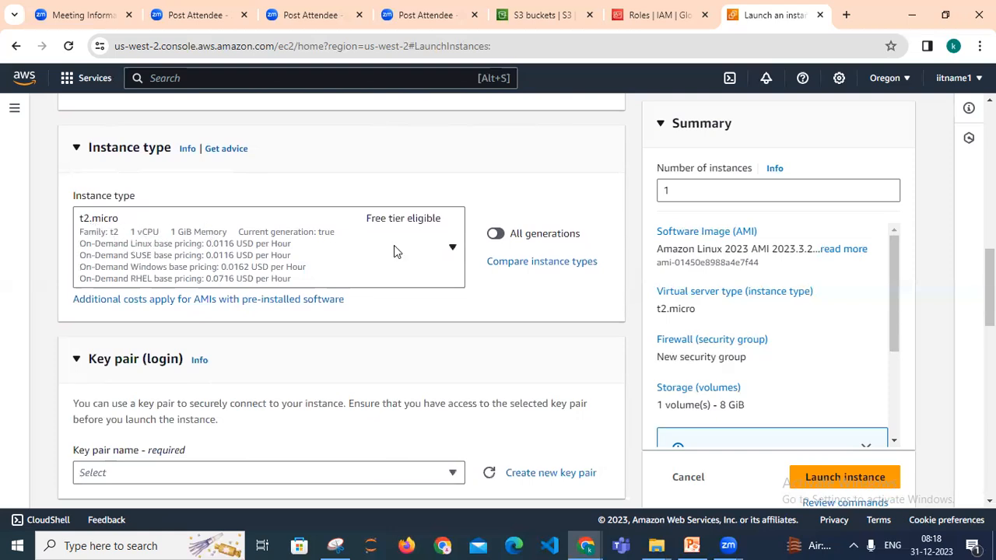
left_click(457, 252)
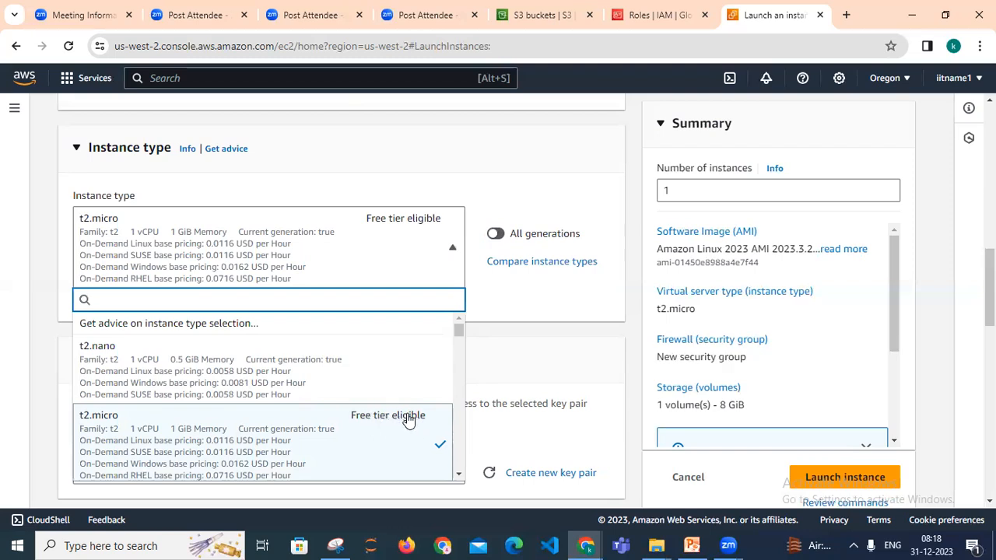
left_click_drag(458, 330, 462, 342)
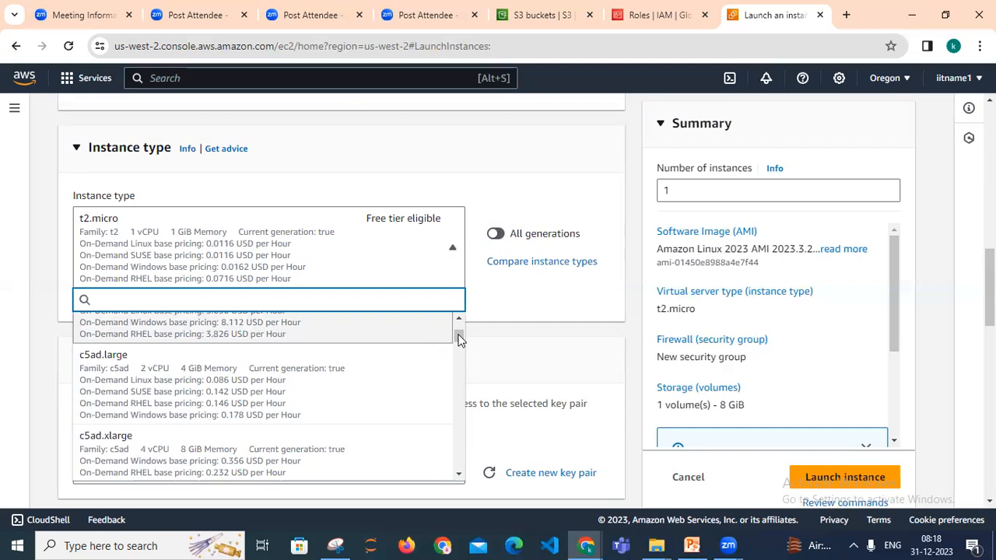
left_click_drag(459, 339, 459, 326)
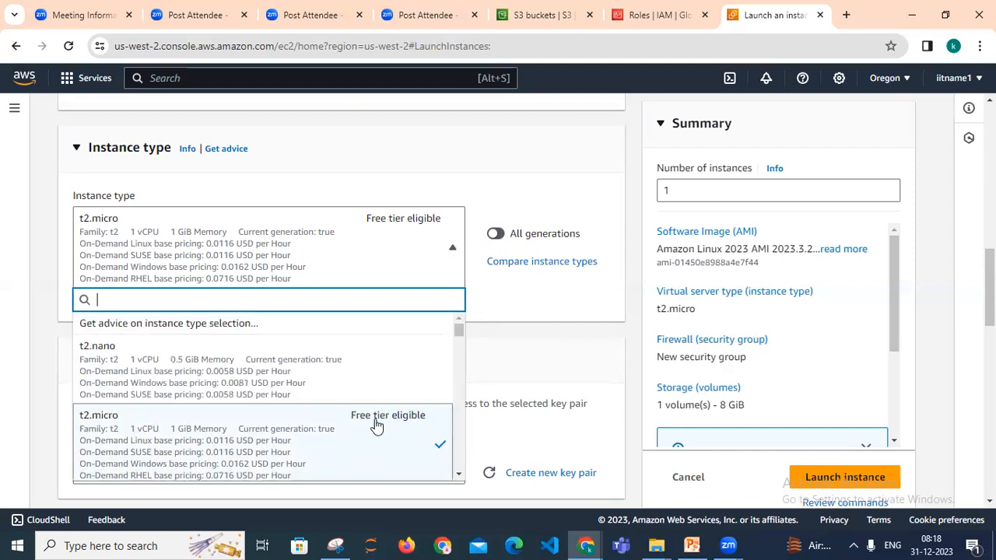
left_click(112, 431)
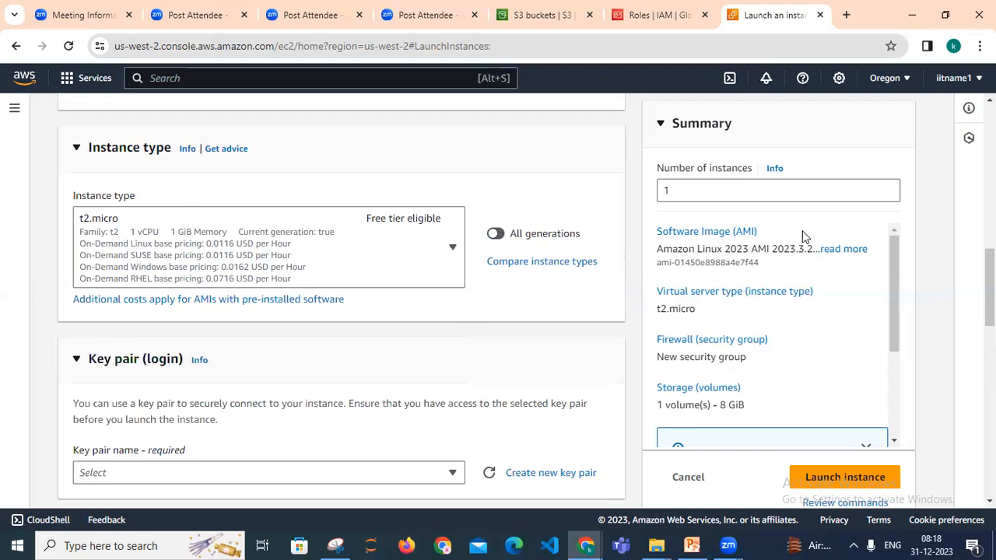
Step: Create a new RSA key pair named s3accesskeypair in .pem format for the instance login
scroll(341, 304, "down", 3)
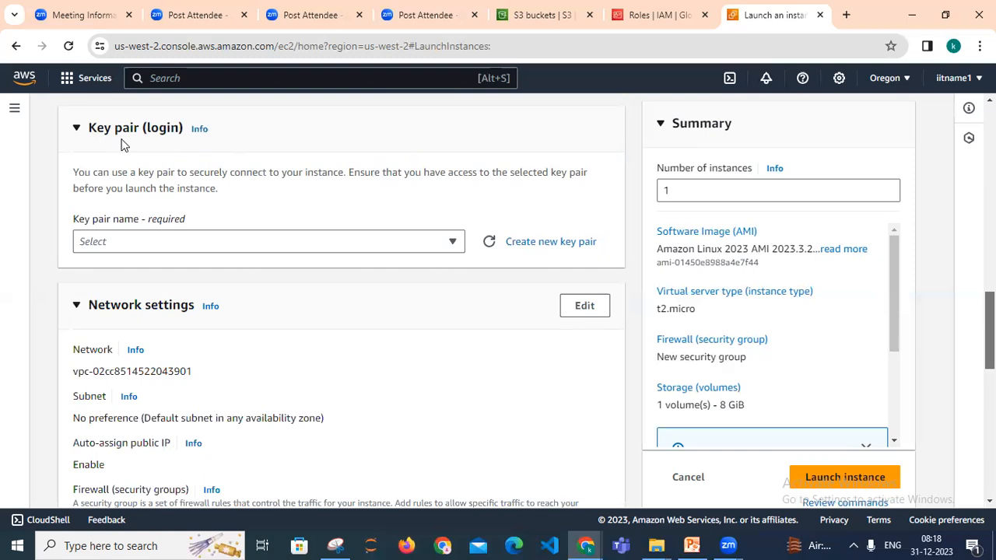
left_click(448, 247)
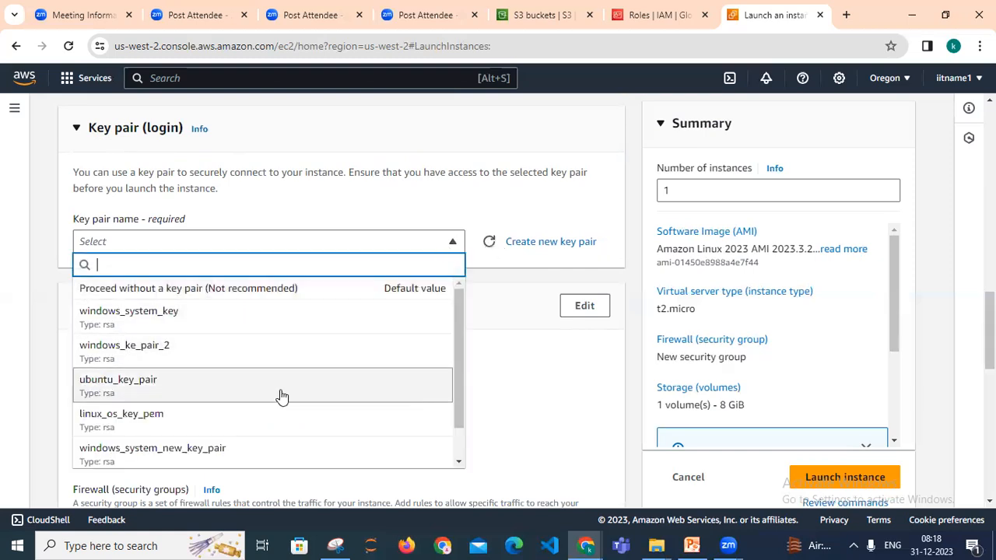
left_click(523, 309)
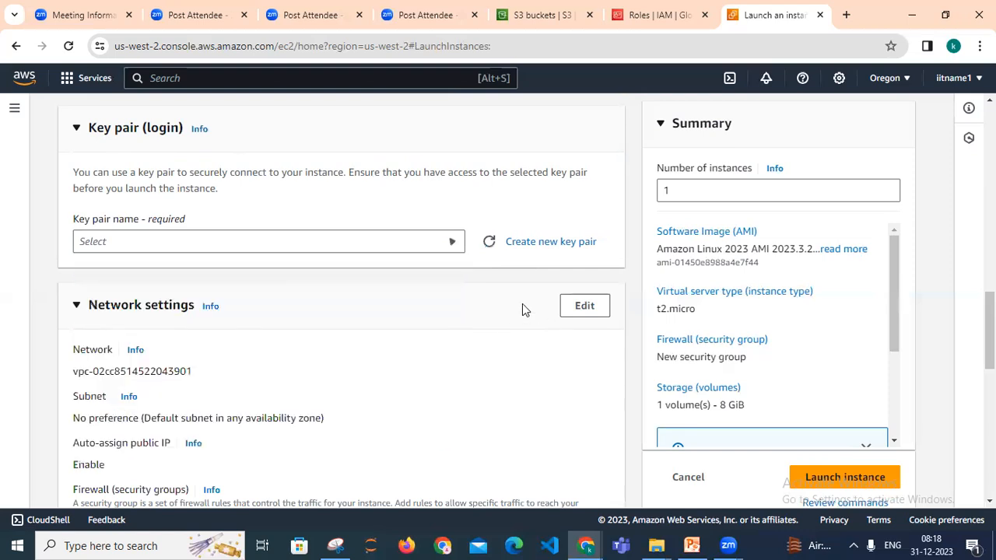
left_click(545, 245)
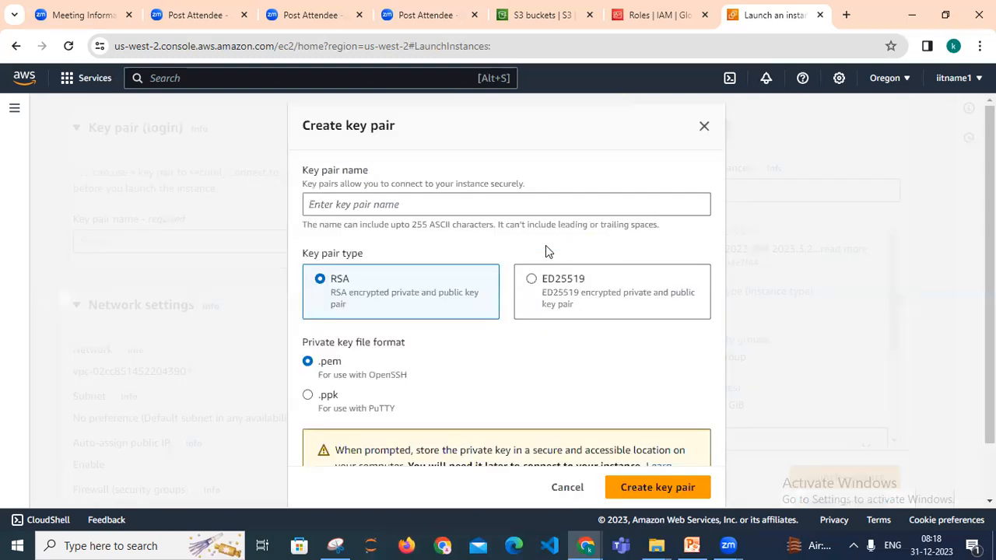
left_click(379, 208)
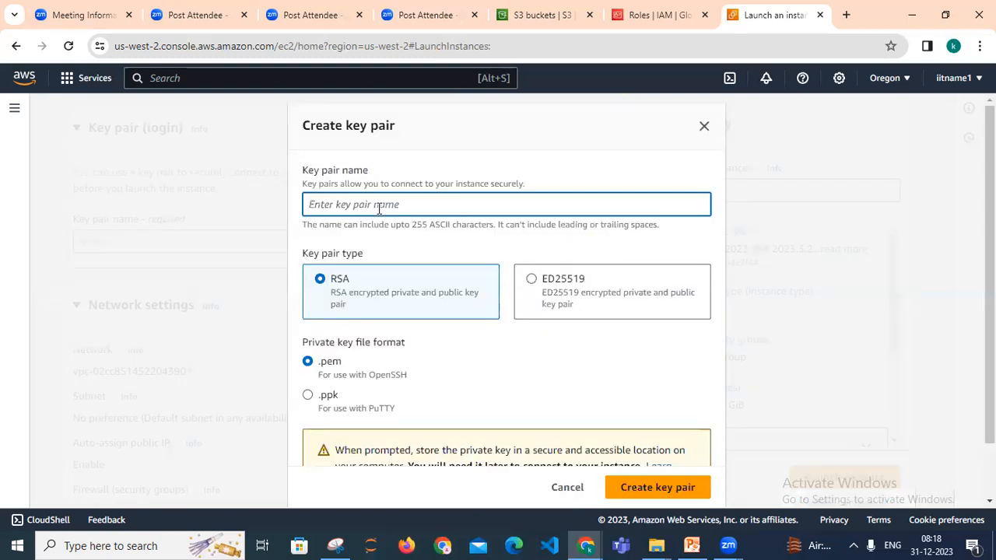
type("s3")
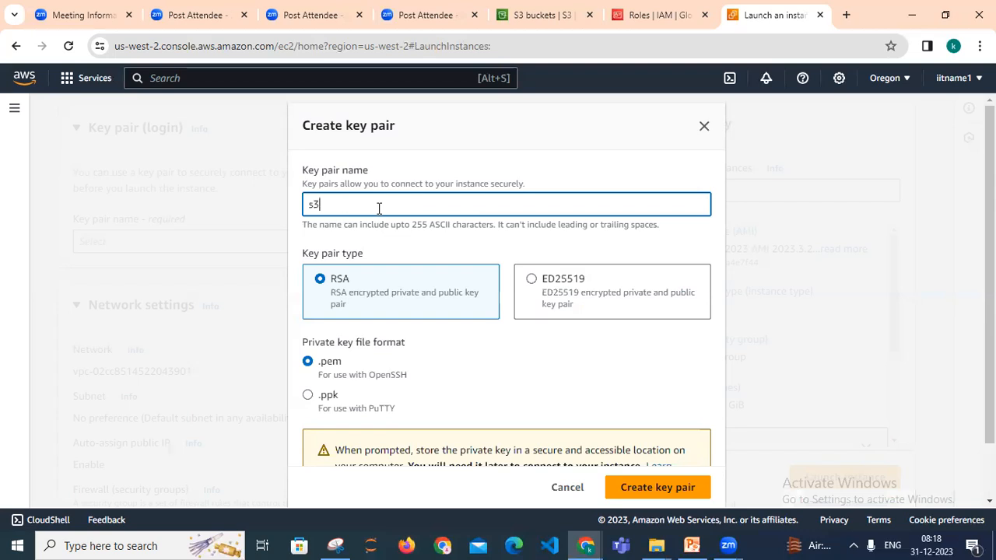
type("accesskeypair")
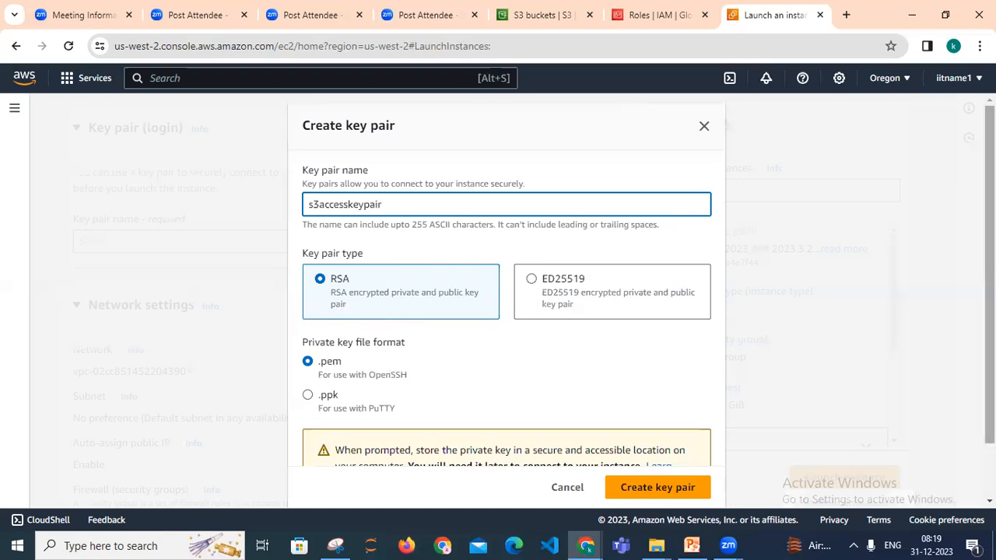
scroll(559, 309, "down", 1)
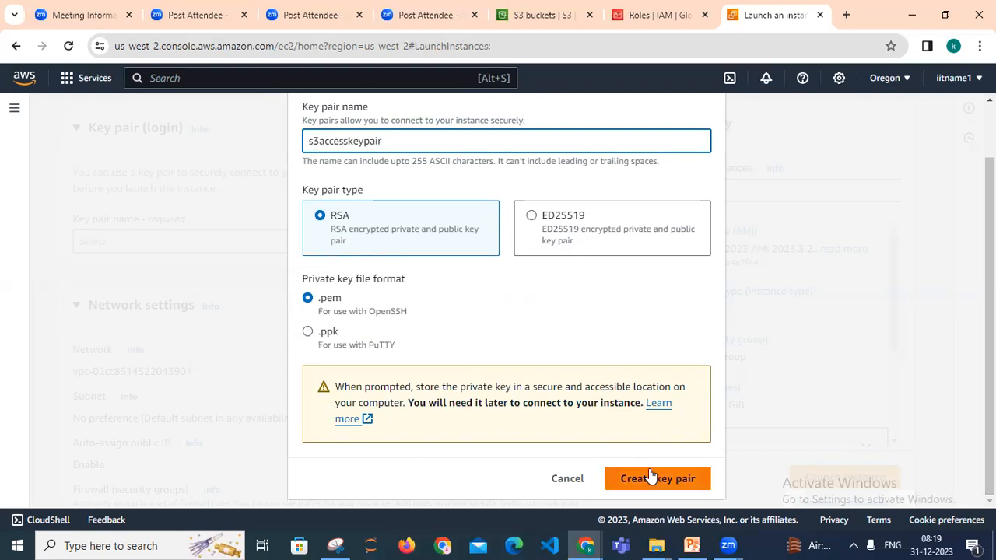
left_click(684, 469)
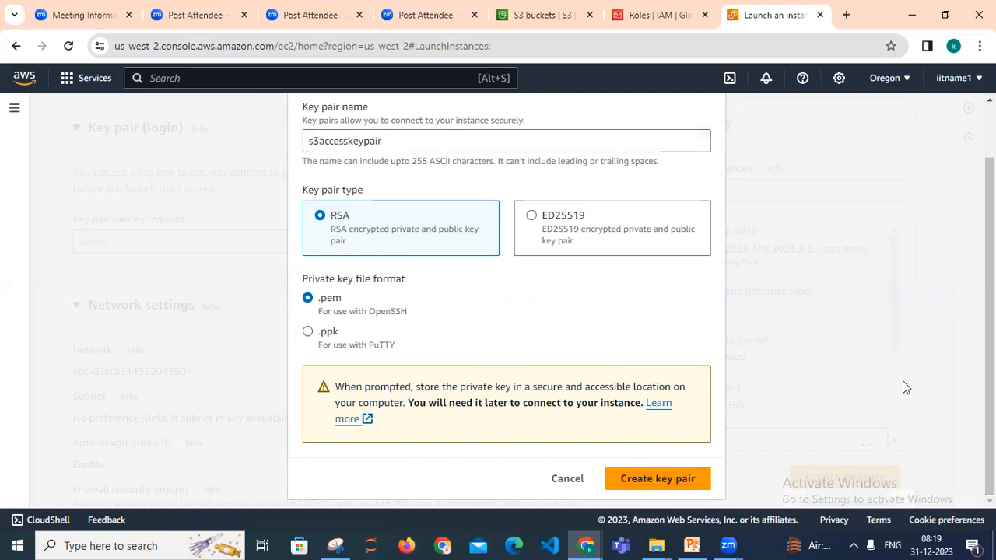
key("ctrl+a")
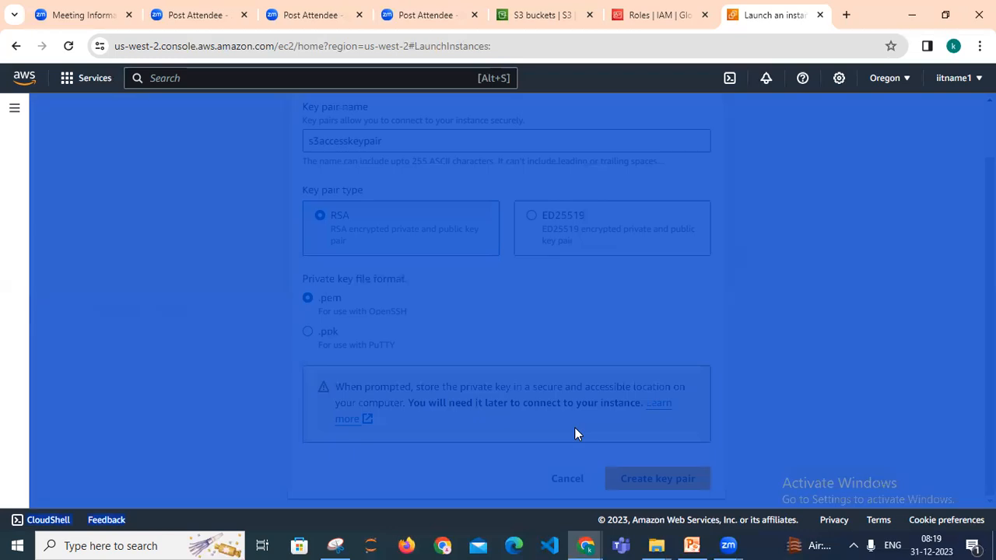
left_click(364, 459)
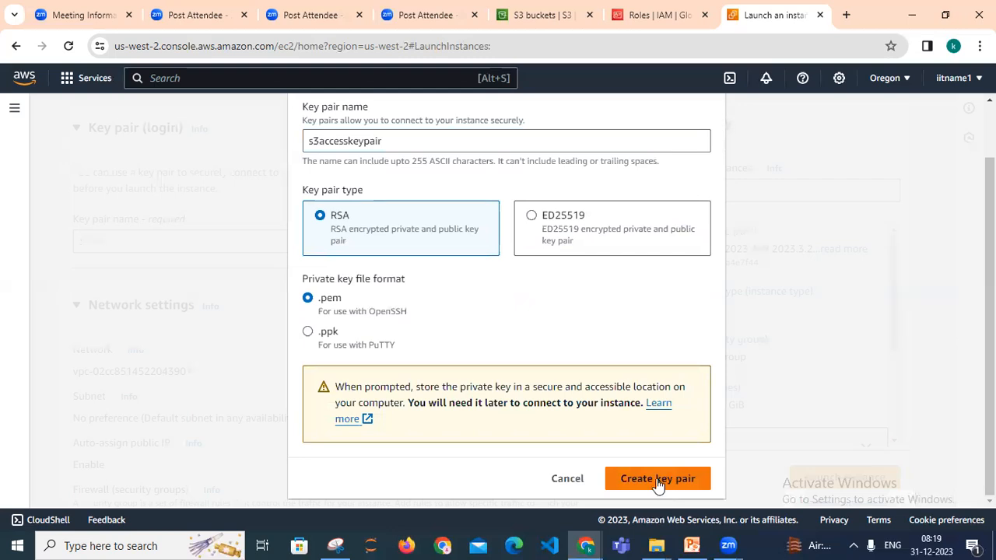
left_click(664, 483)
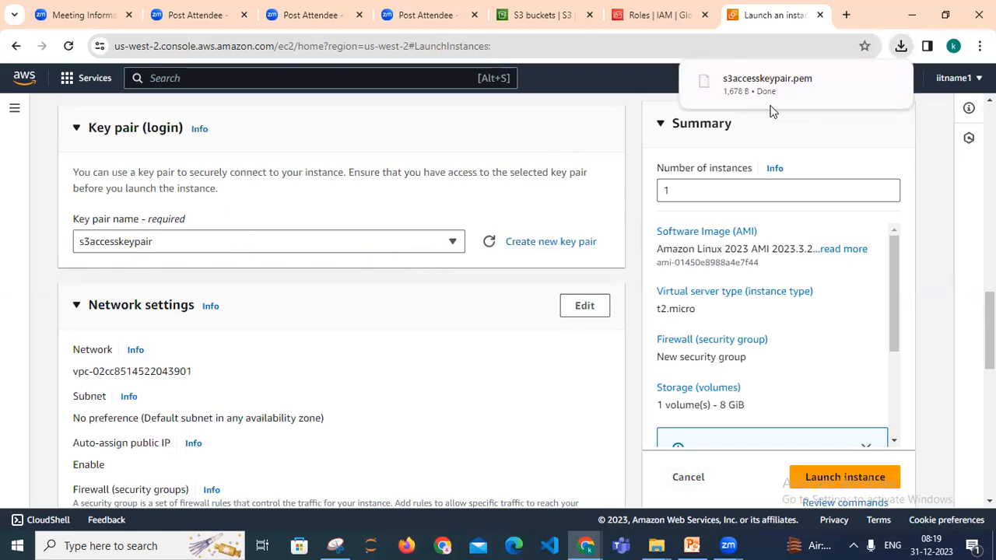
Step: Transfer the downloaded s3accesskeypair.pem from the Downloads folder to the AWS folder in File Explorer, and return to the instance launch page in Chrome
mouse_move(812, 87)
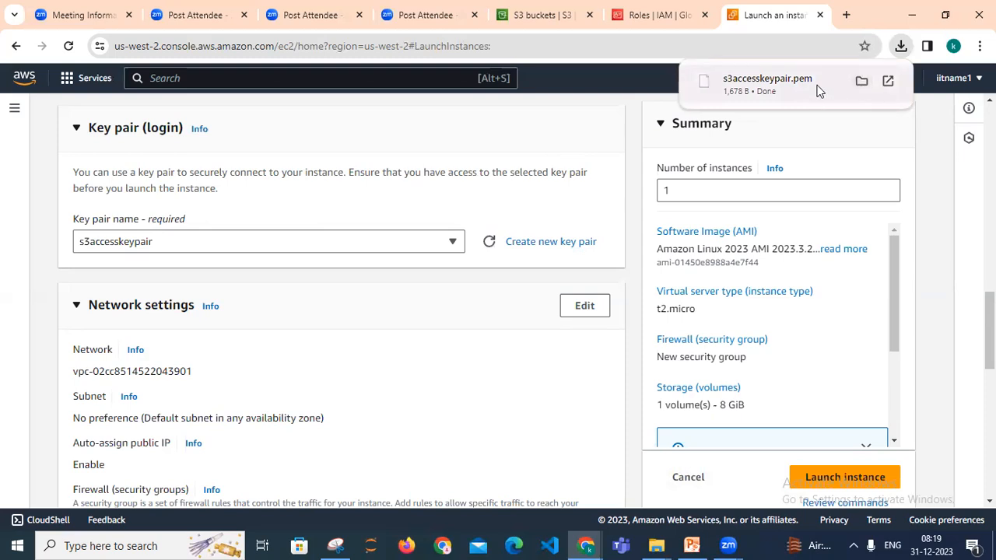
left_click(861, 83)
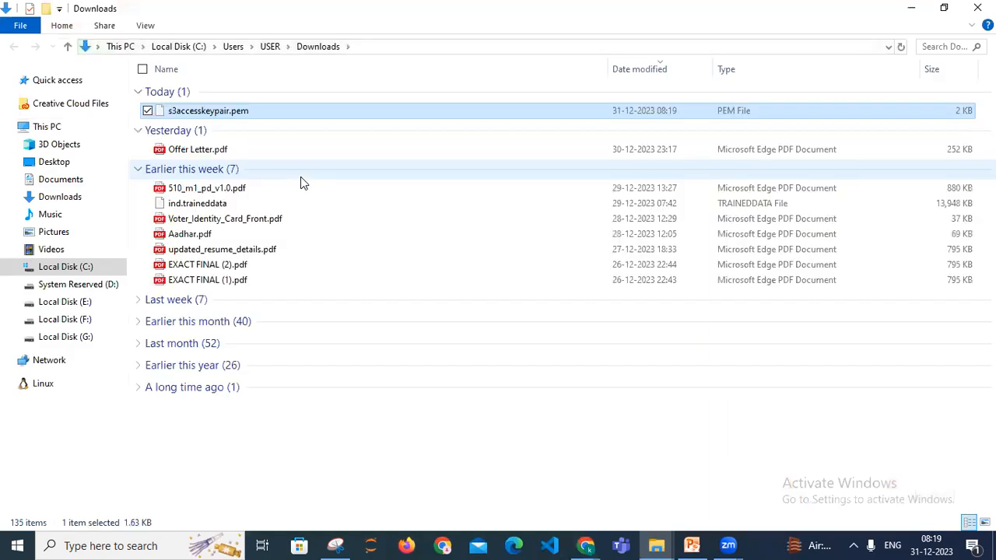
left_click(657, 545)
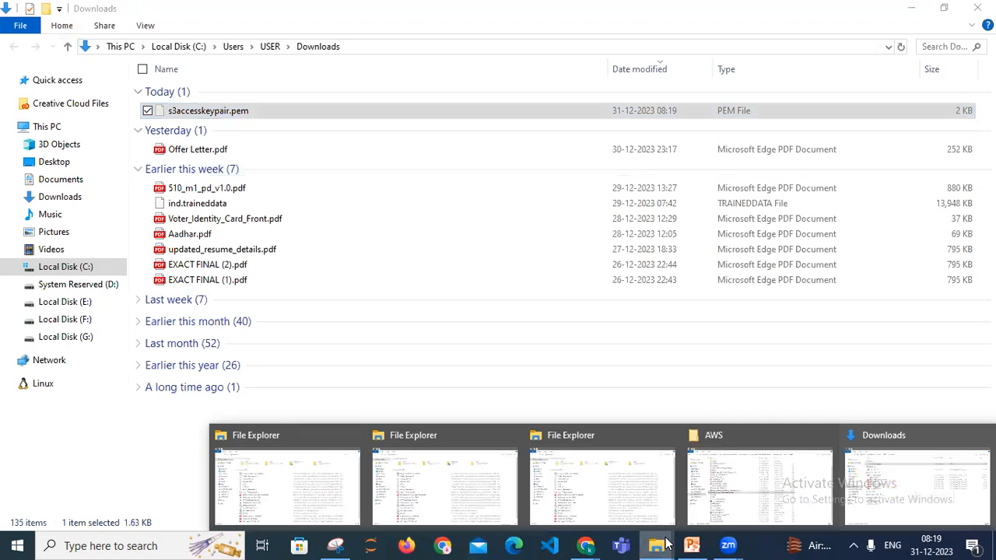
left_click(740, 494)
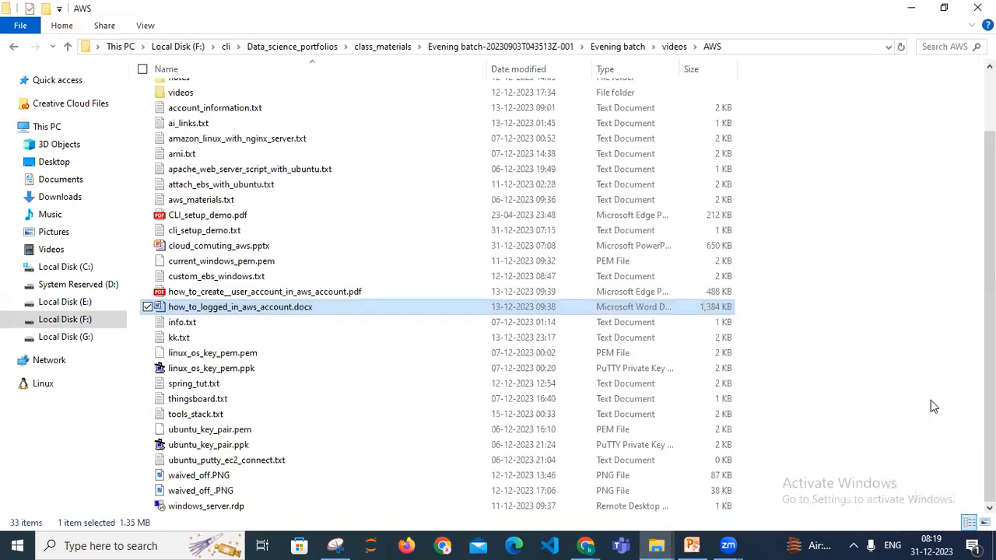
left_click(924, 440)
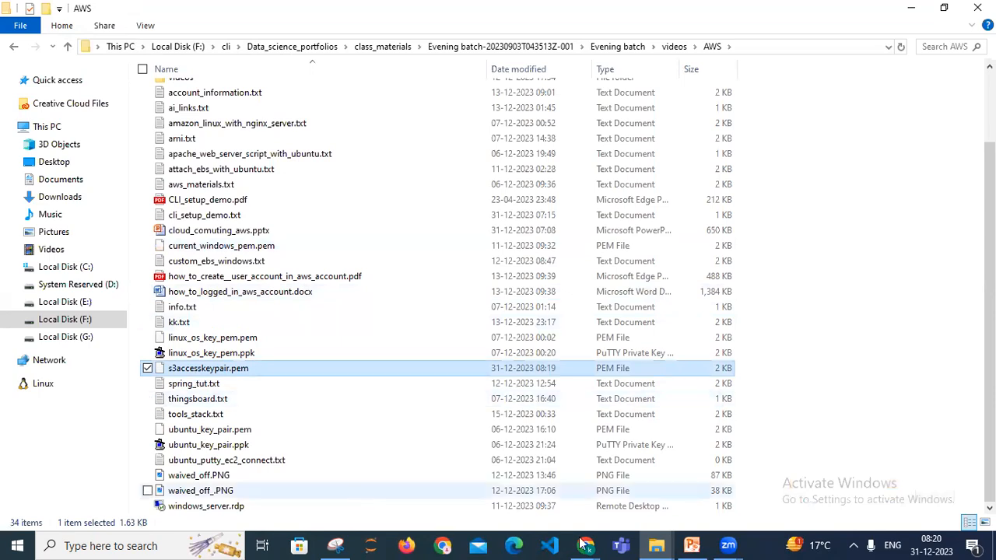
mouse_move(585, 546)
left_click(661, 501)
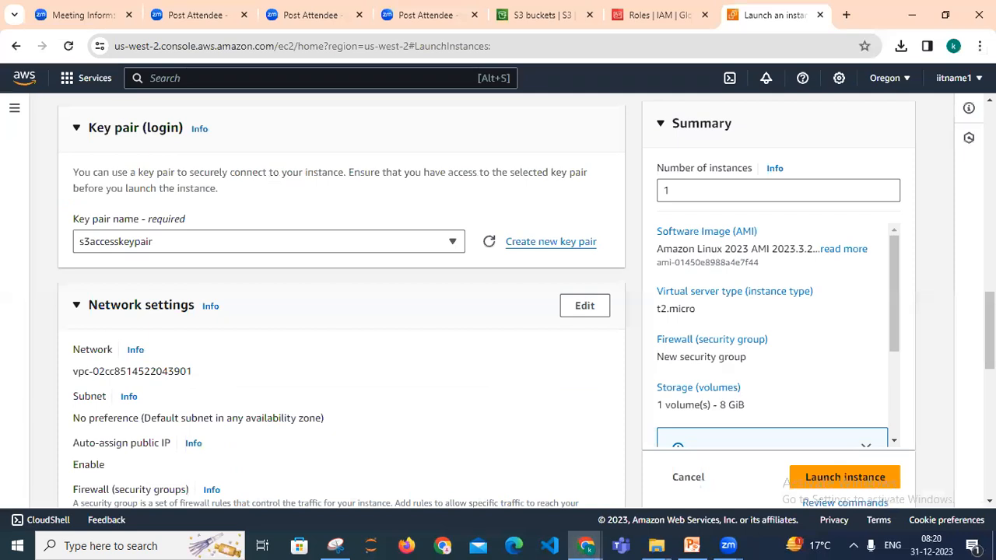
Step: Allow HTTPS and HTTP traffic from the internet in the new security group, and review the instance's launch settings
scroll(342, 303, "up", 1)
scroll(342, 303, "down", 1)
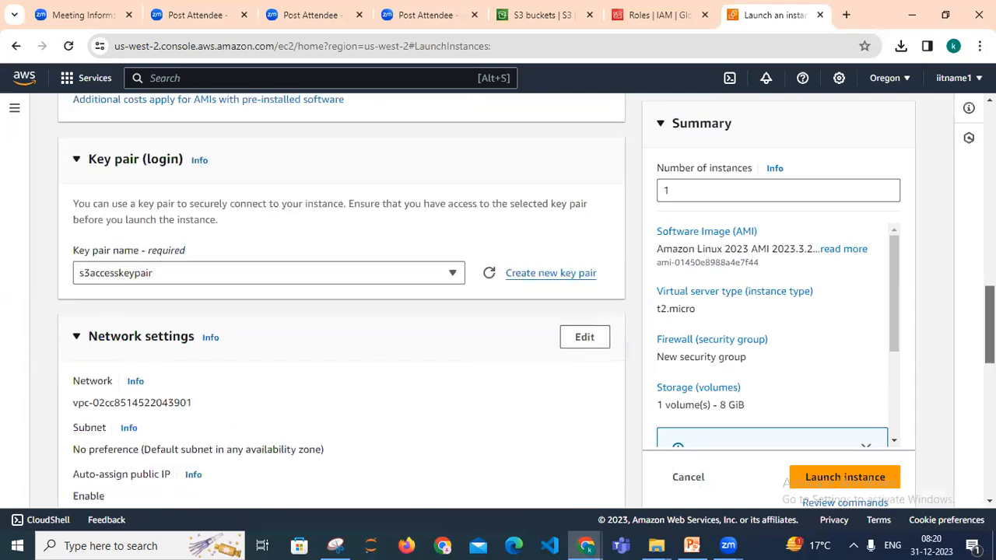
scroll(342, 303, "down", 2)
scroll(413, 233, "down", 3)
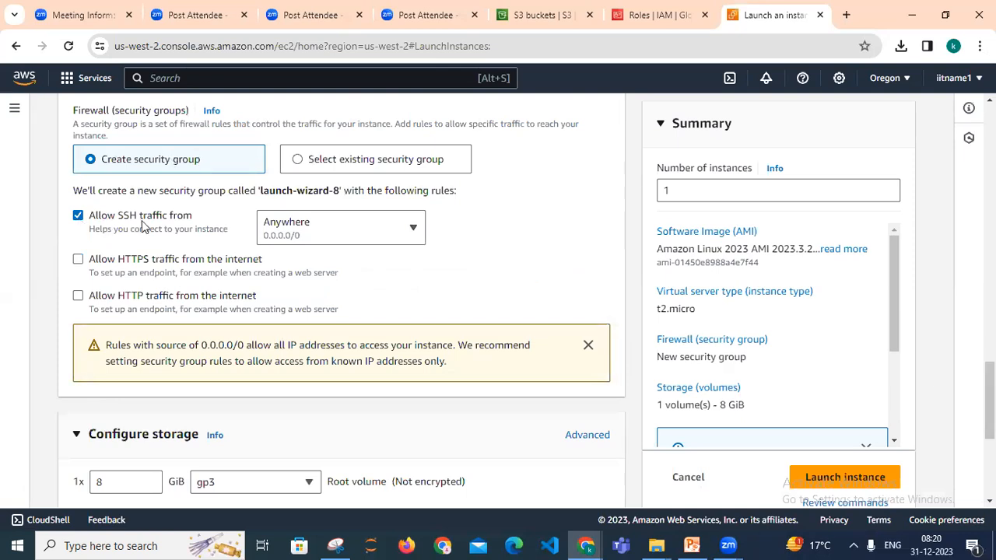
left_click(79, 259)
left_click(78, 296)
scroll(343, 303, "down", 4)
scroll(342, 303, "up", 8)
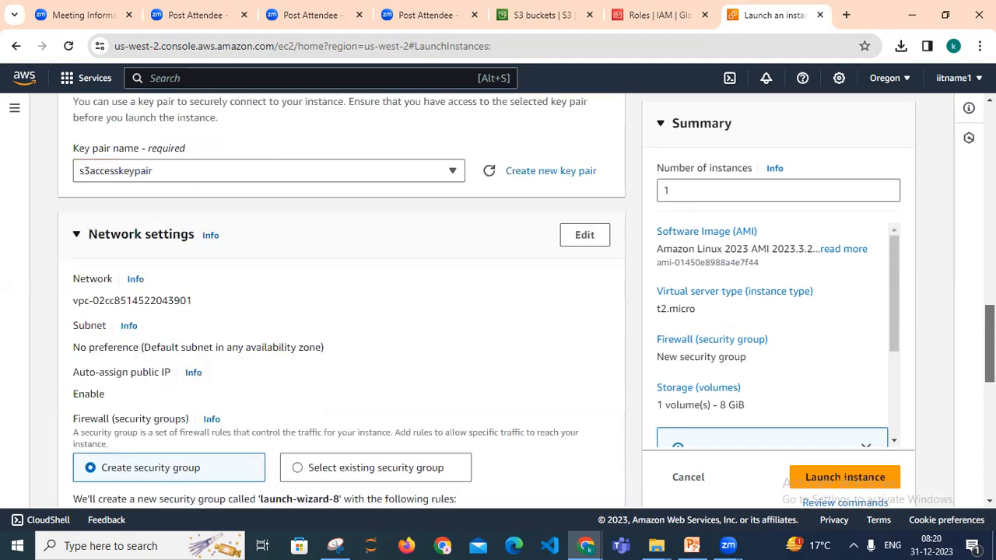
scroll(342, 303, "down", 4)
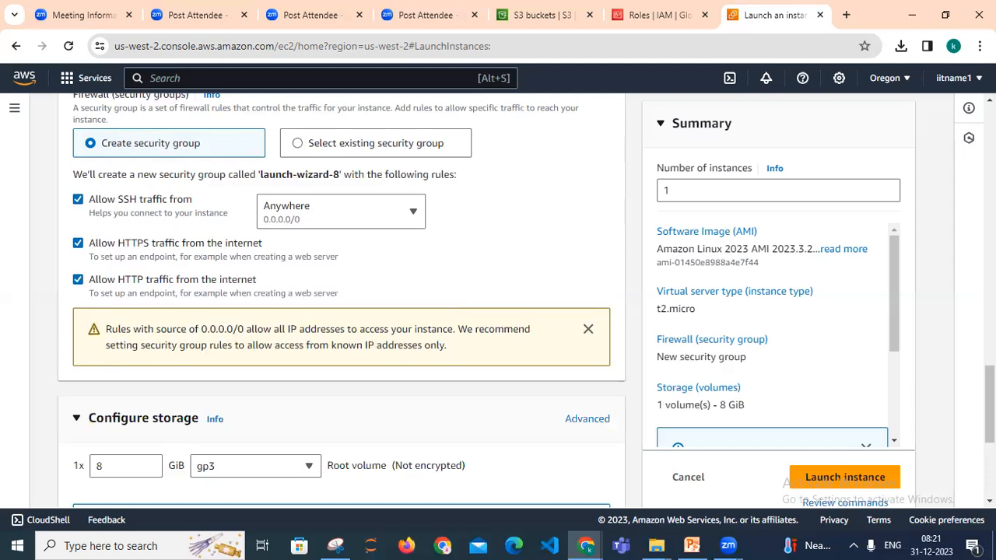
scroll(342, 303, "up", 12)
scroll(342, 303, "down", 10)
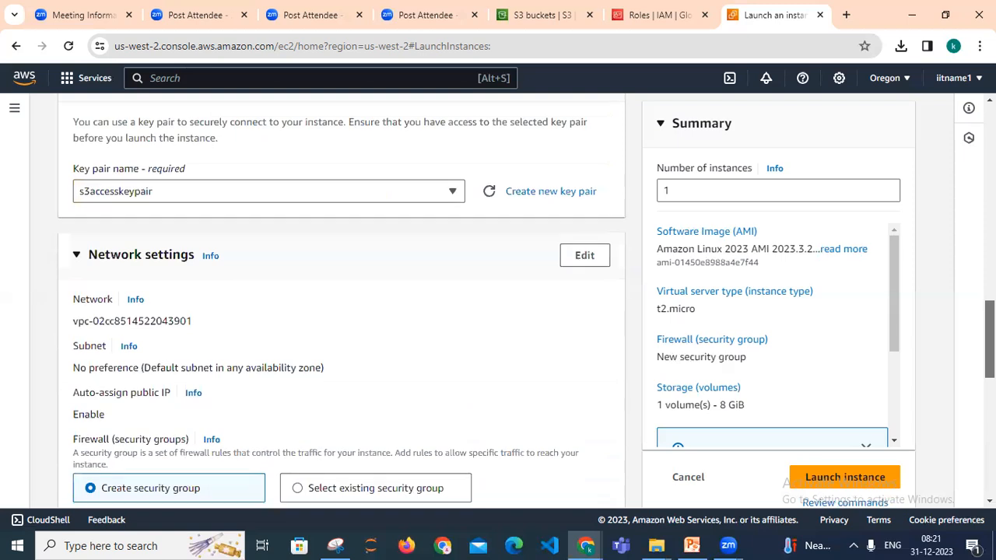
Step: Launch the configured instance and show the full EC2 instances list with the running-state filter removed
left_click(869, 480)
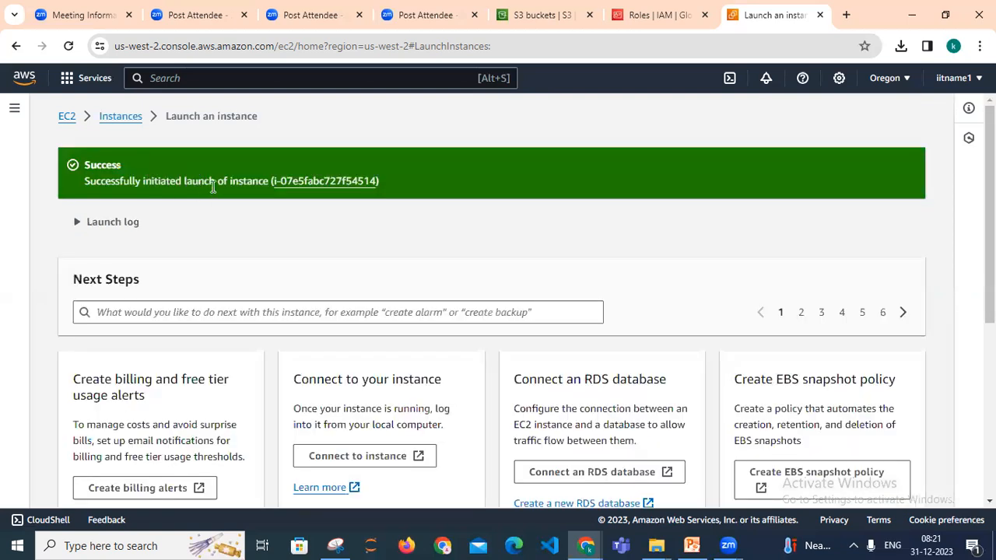
left_click(65, 119)
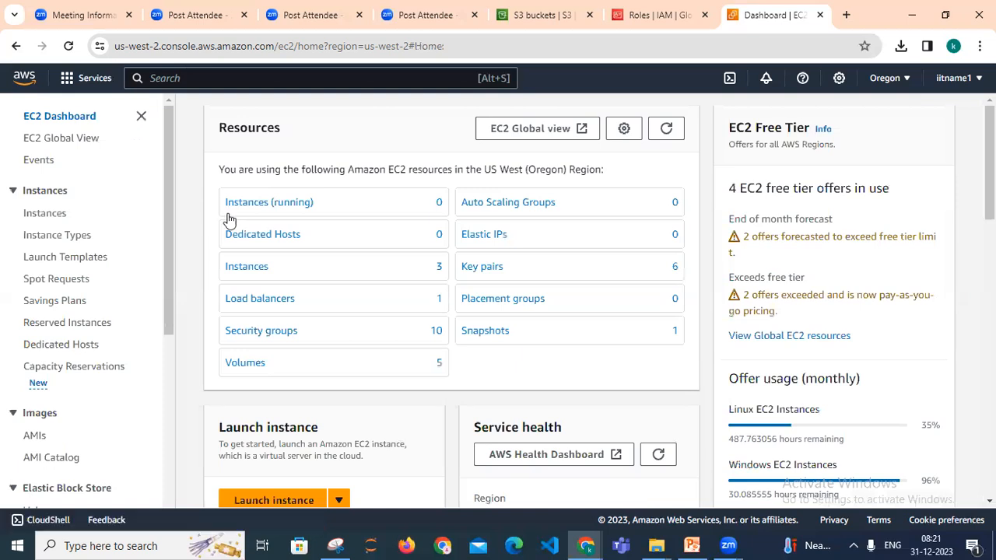
left_click(249, 213)
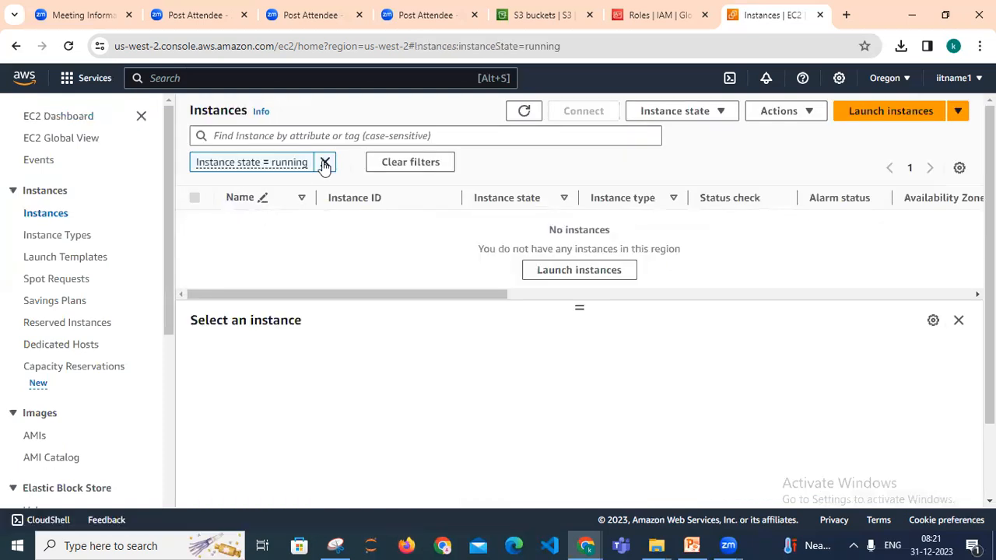
left_click(324, 162)
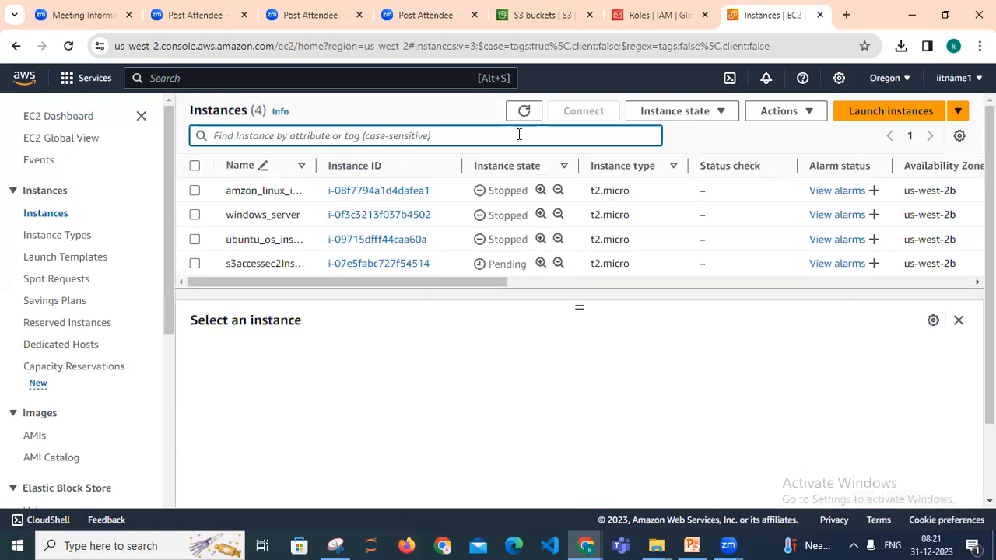
Step: Refresh the instances list to check the state of the newly launched instance
left_click(525, 111)
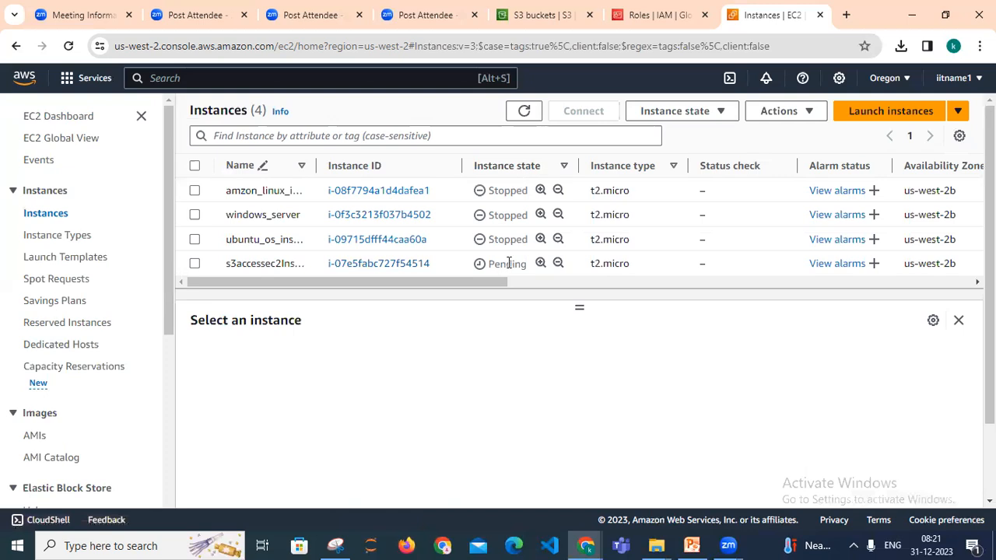
left_click(525, 112)
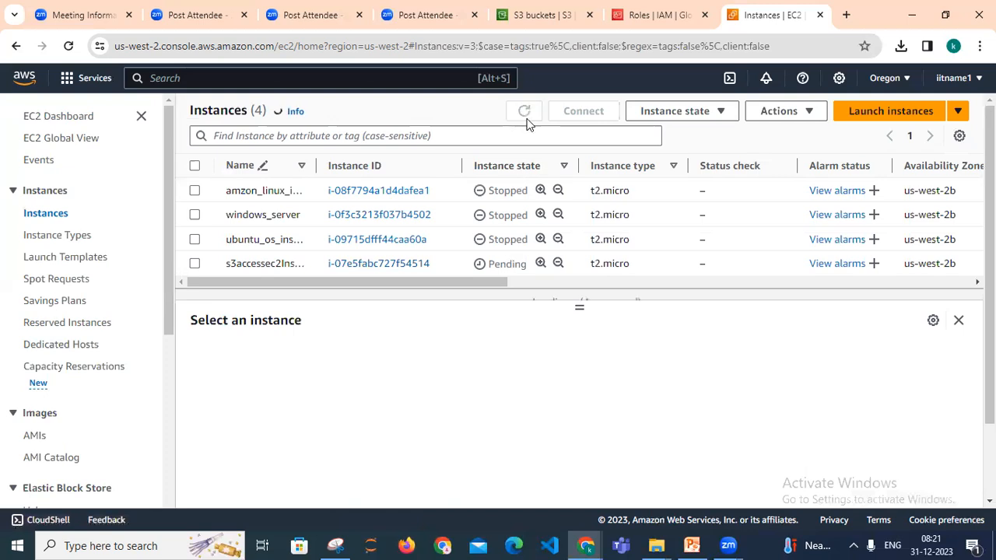
left_click(526, 119)
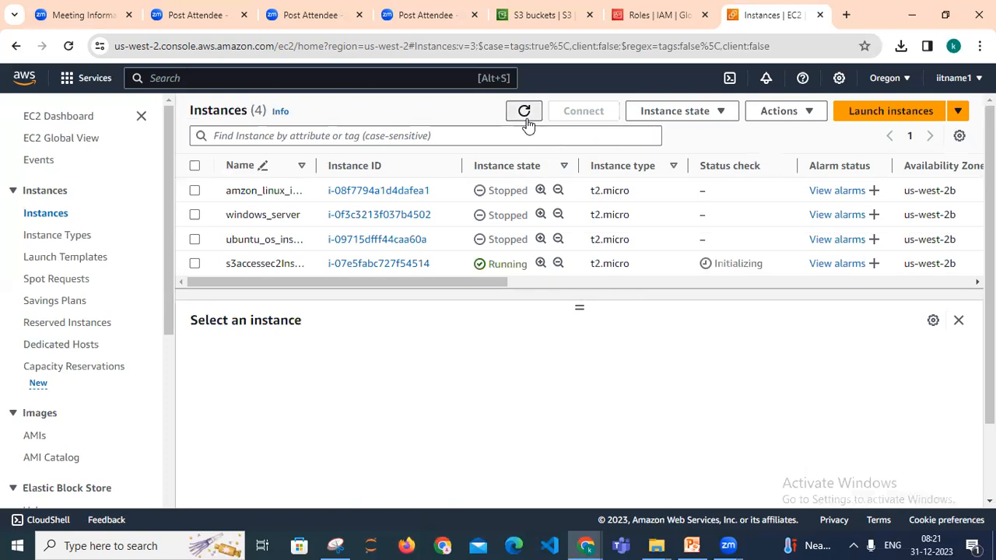
Step: Filter the instances list by Instance state = running
left_click(269, 135)
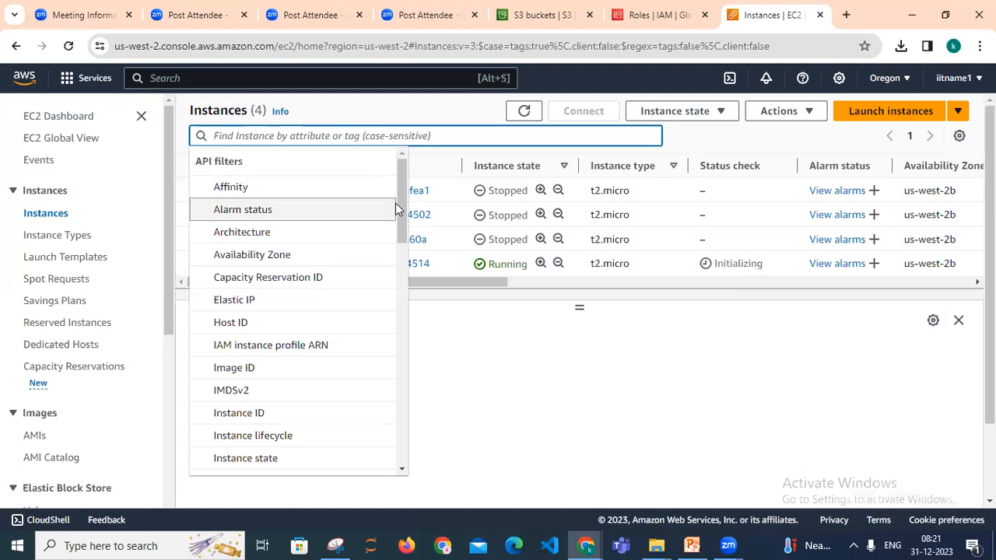
type("runn")
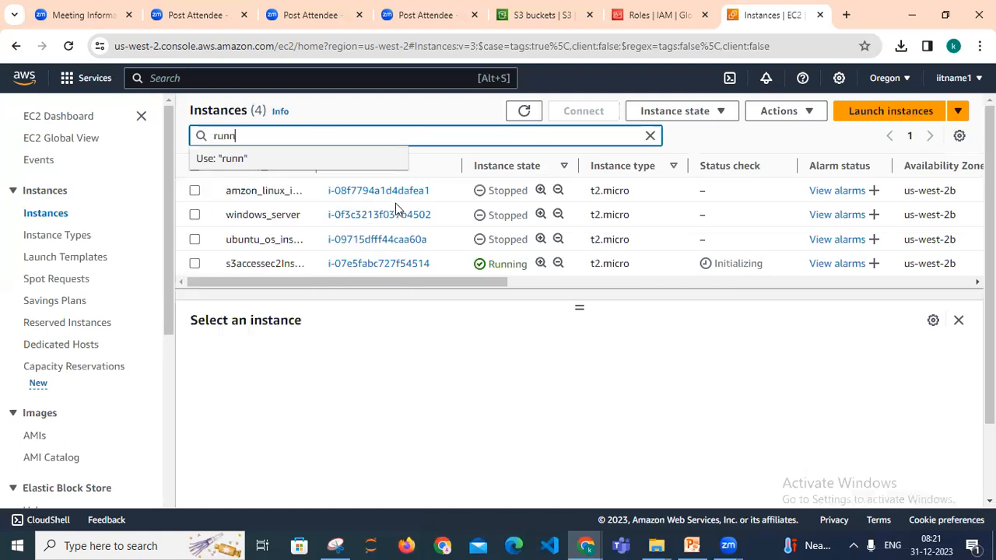
key("BackSpace")
key("BackSpace")
key("BackSpace")
key("BackSpace")
type("i")
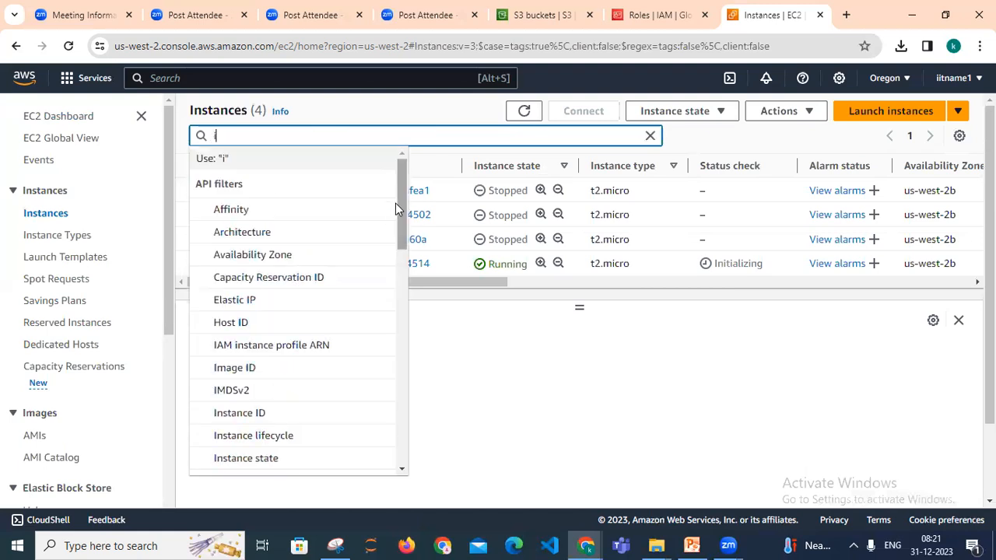
type("nst")
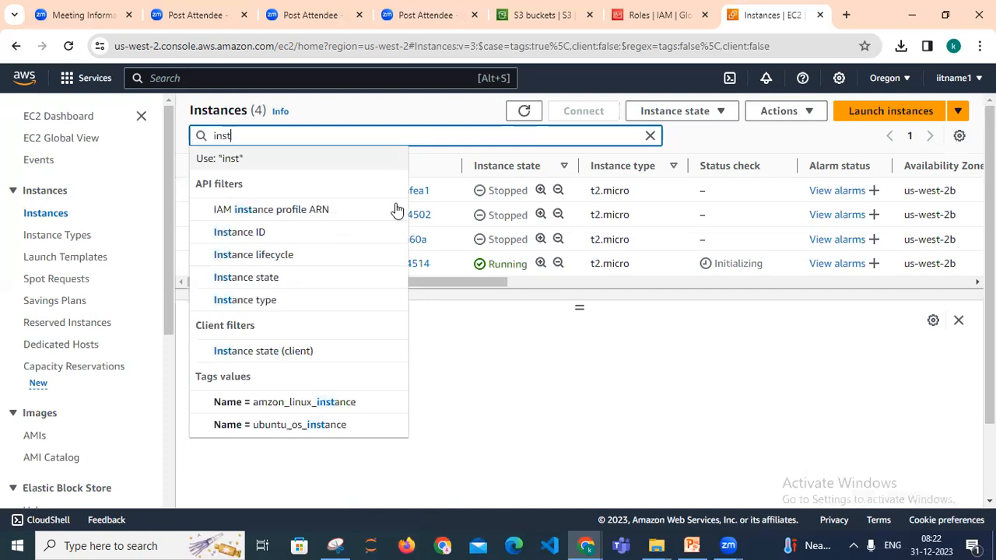
left_click(307, 280)
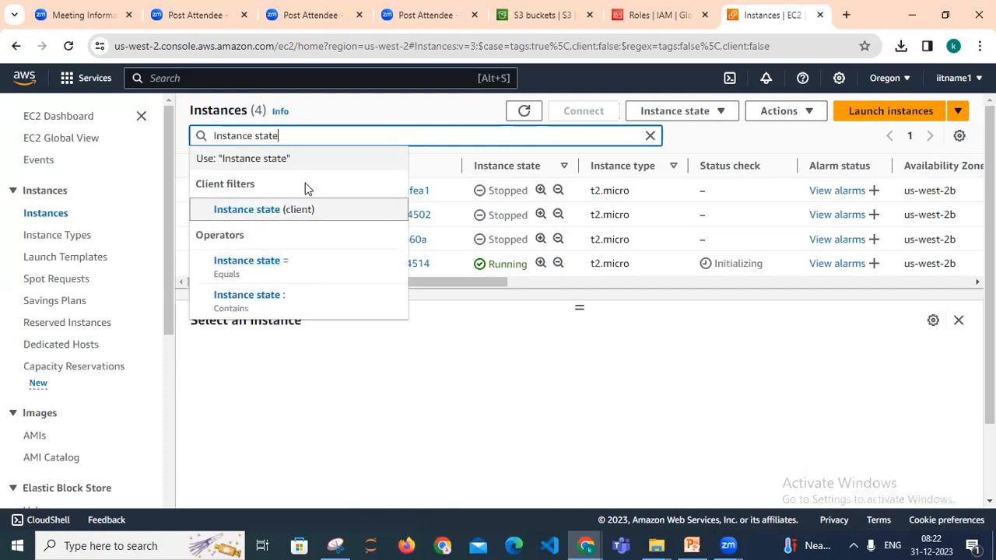
type("=")
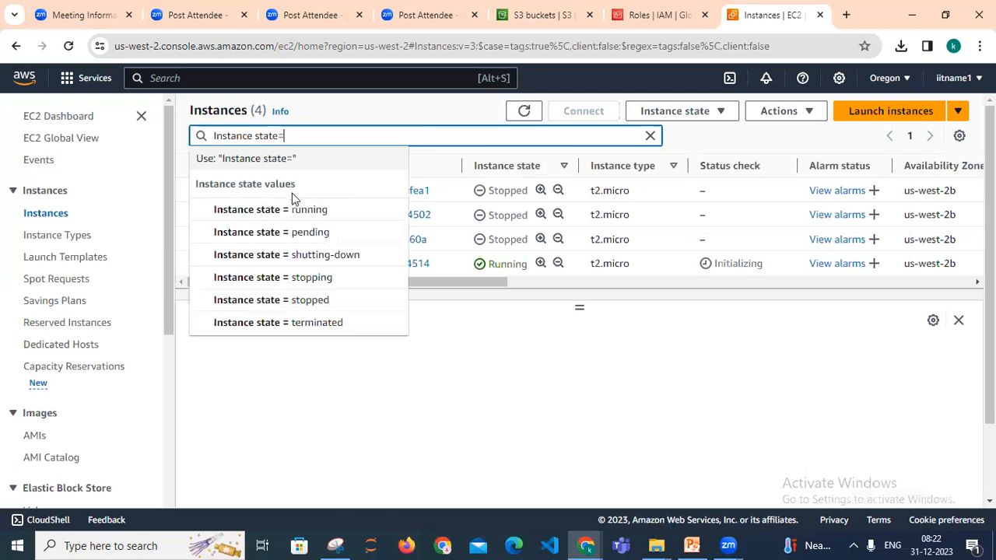
left_click(291, 208)
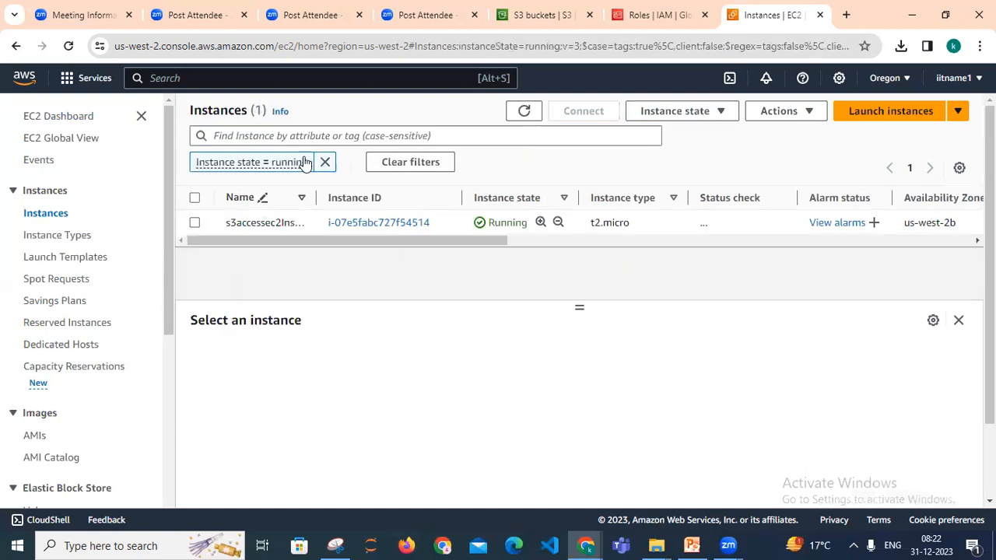
Step: Select s3accessec2Instance and review its details and security information, including the IAM role
left_click(196, 223)
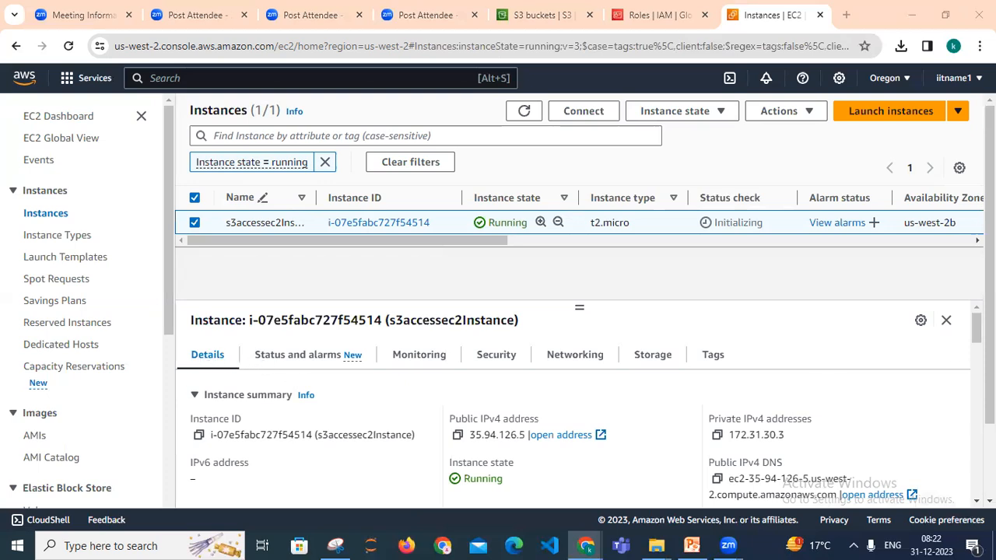
scroll(579, 413, "down", 3)
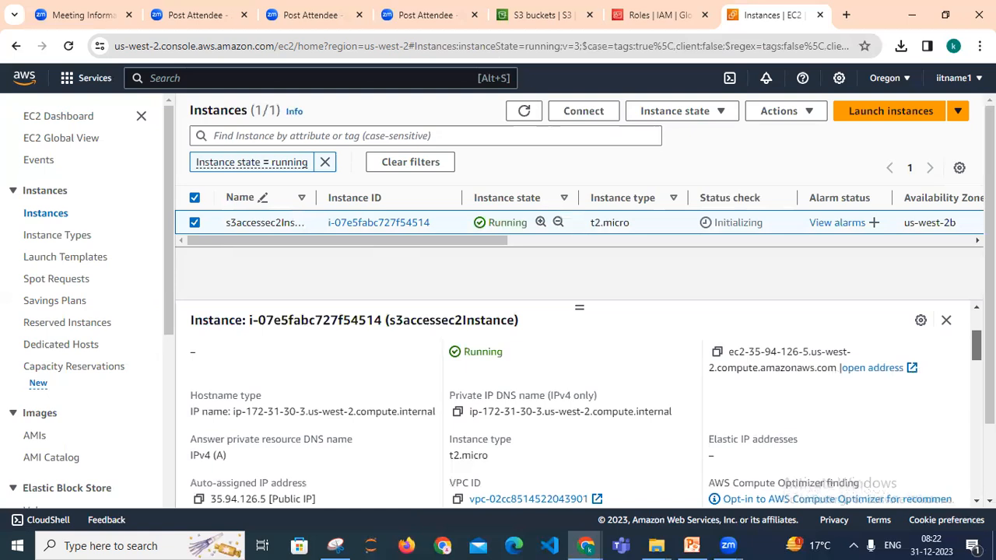
scroll(580, 412, "up", 1)
scroll(579, 413, "down", 5)
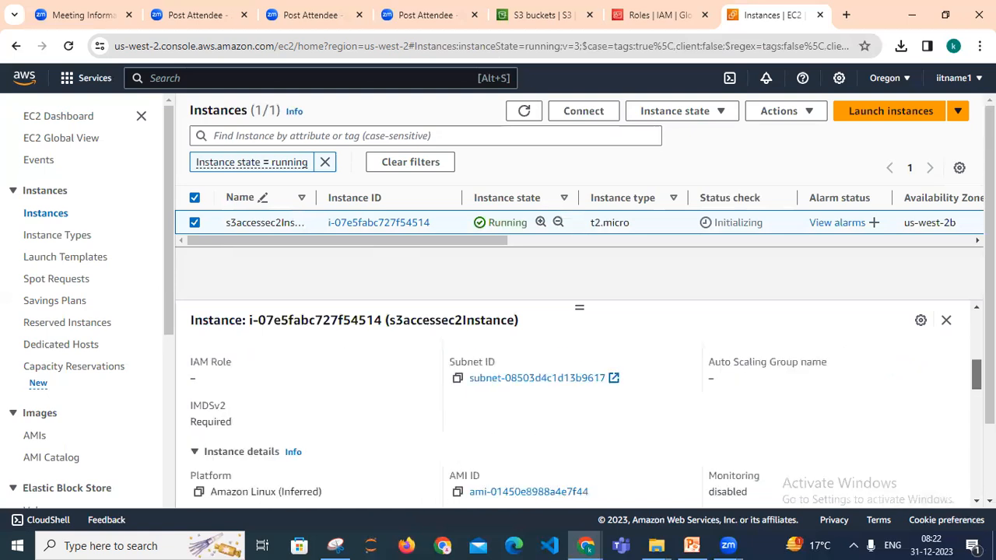
scroll(580, 412, "down", 4)
scroll(579, 413, "up", 10)
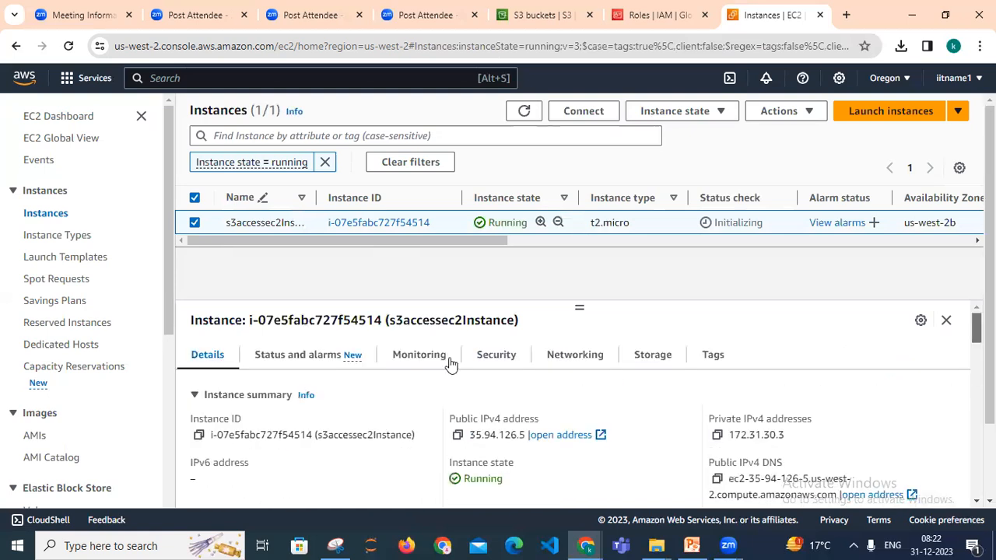
left_click(498, 356)
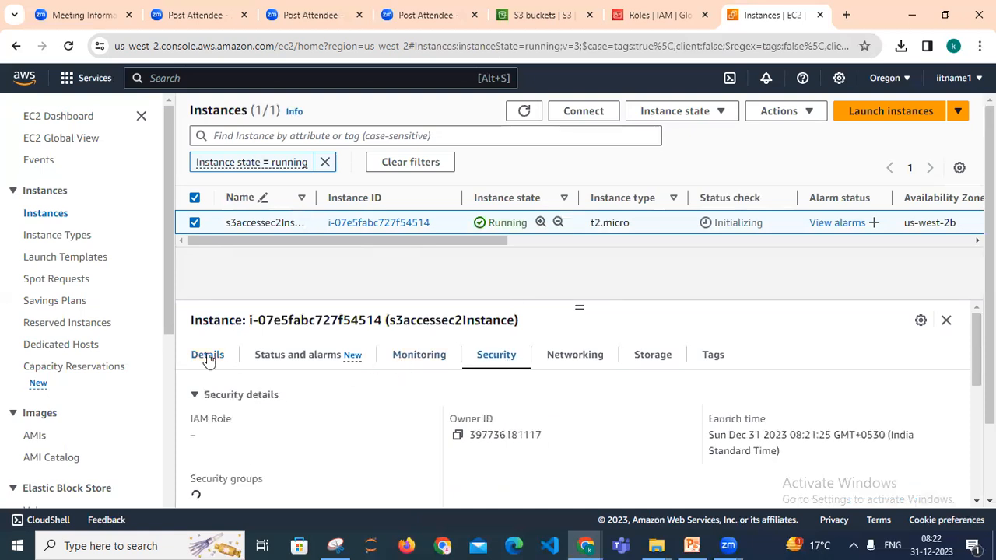
left_click(208, 356)
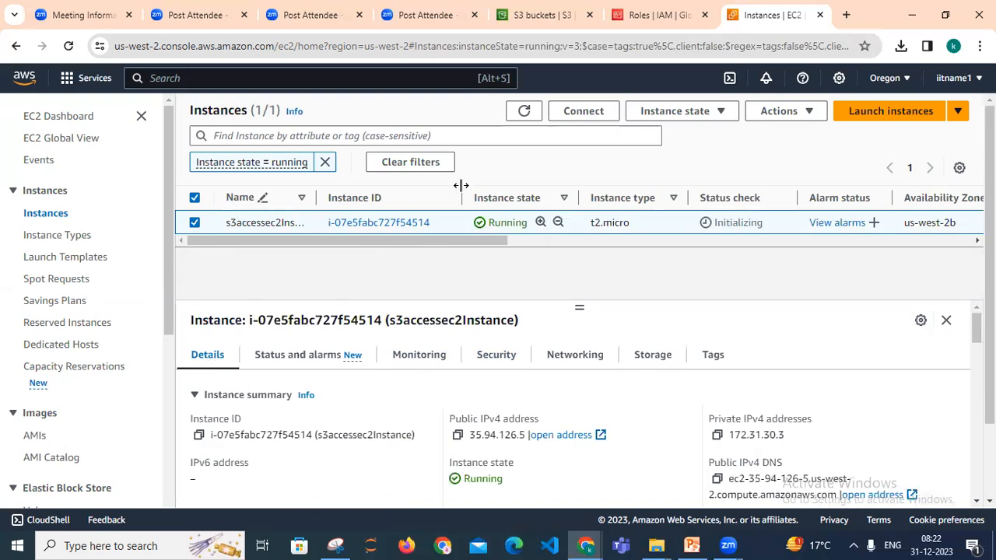
Step: Refresh the filtered instances list repeatedly to monitor the status check of s3accessec2Instance
left_click(527, 123)
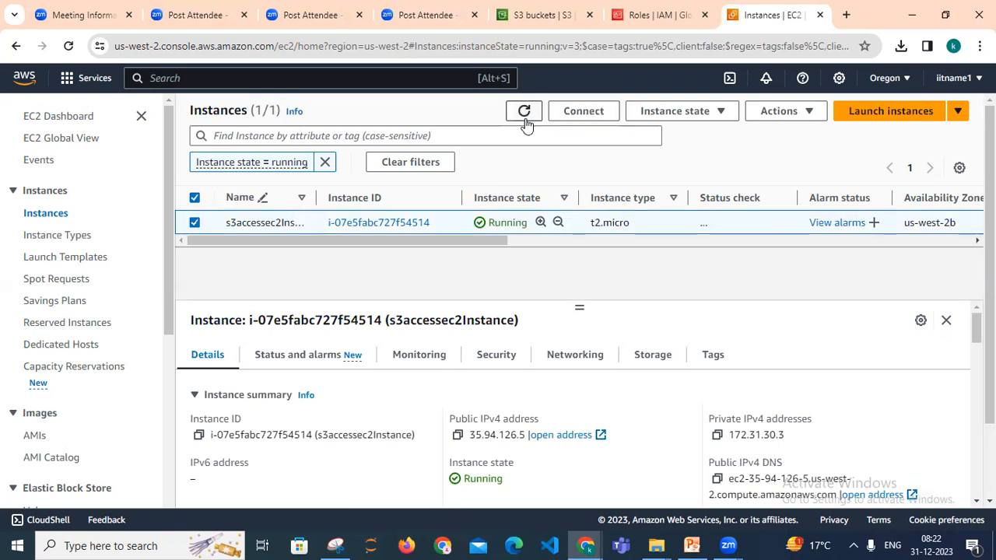
left_click(527, 123)
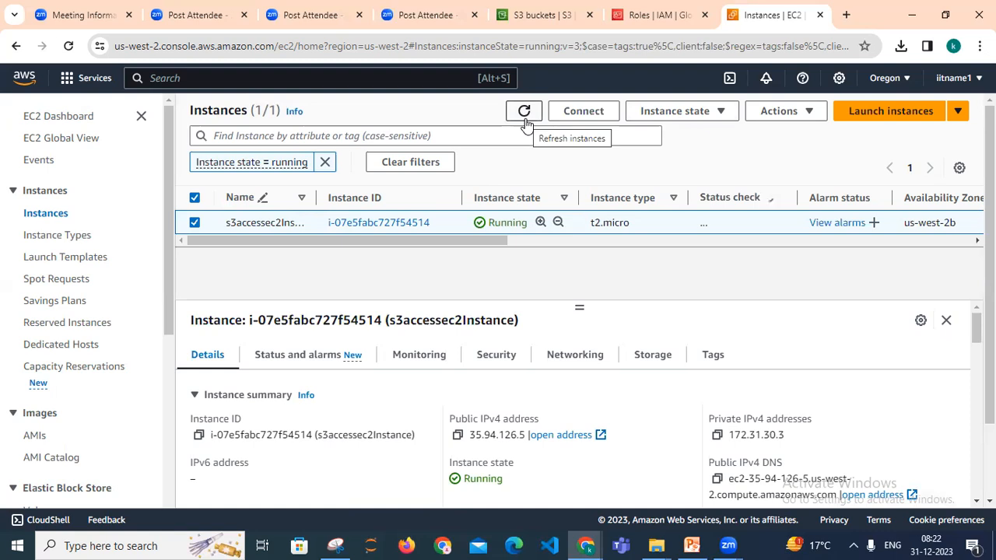
left_click(524, 113)
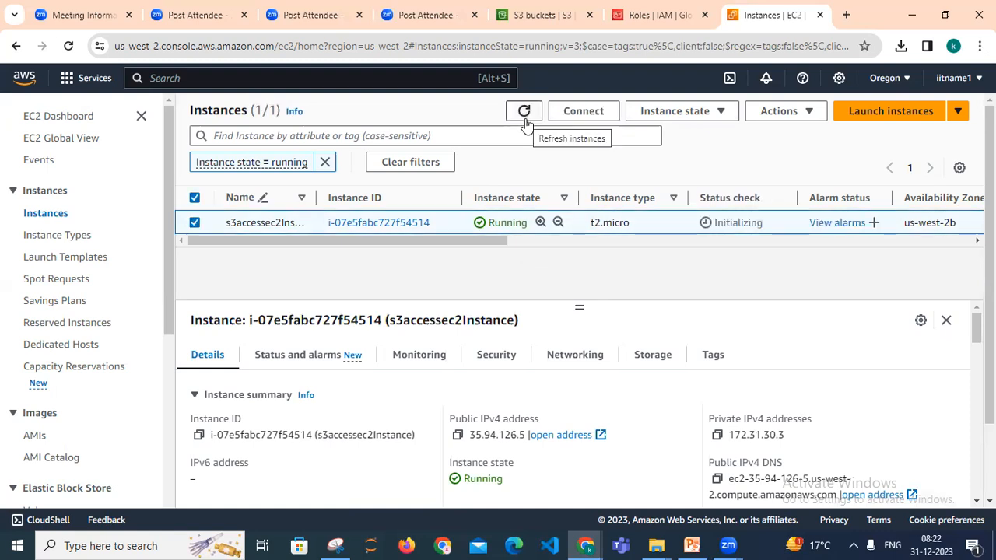
left_click(525, 119)
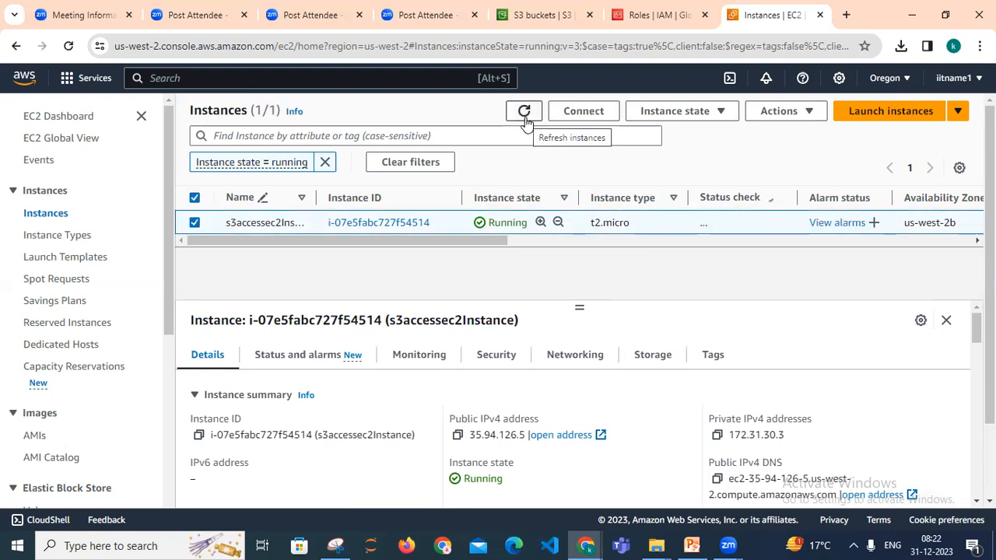
left_click(527, 120)
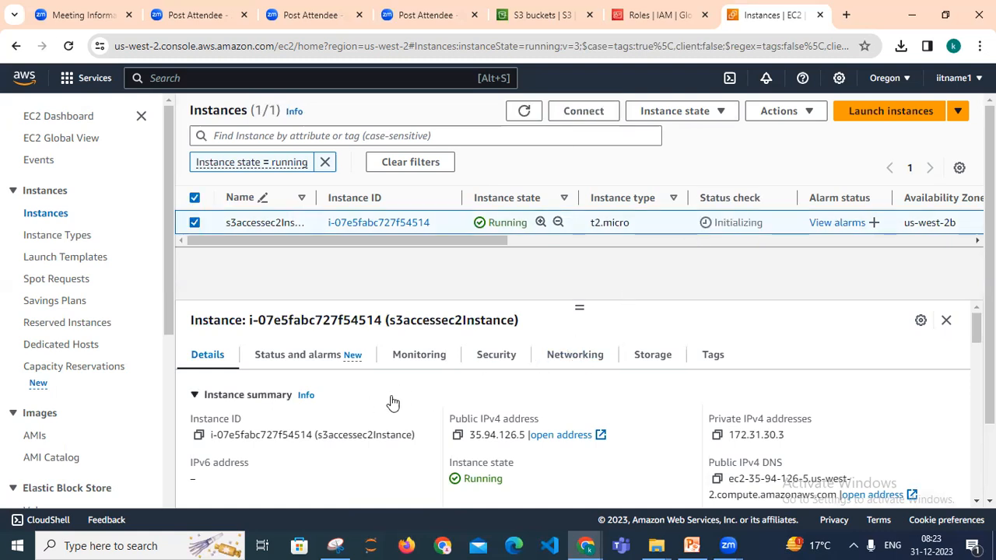
Step: Examine the IAM role and the key pair assigned at launch in the instance's details, and refresh the list again
scroll(580, 412, "down", 5)
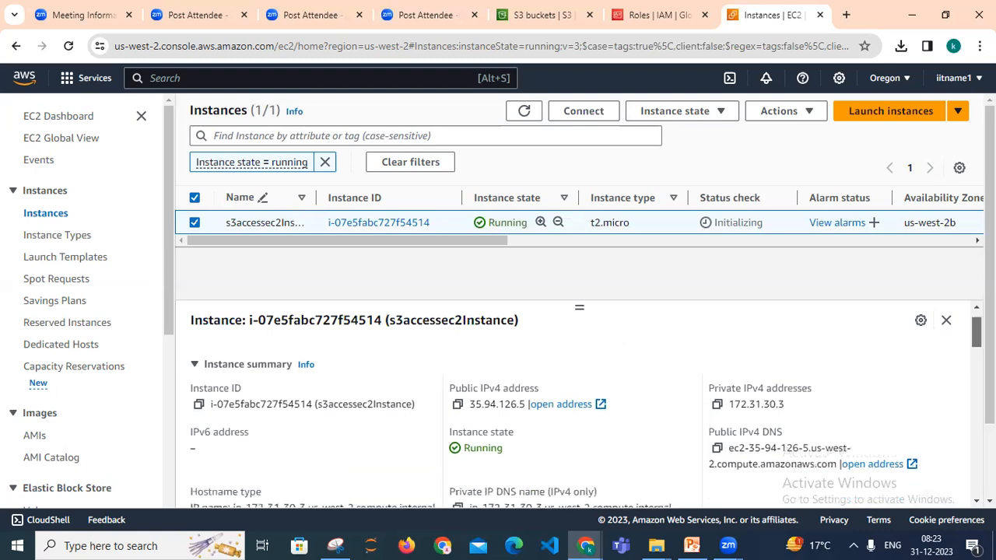
scroll(580, 412, "down", 5)
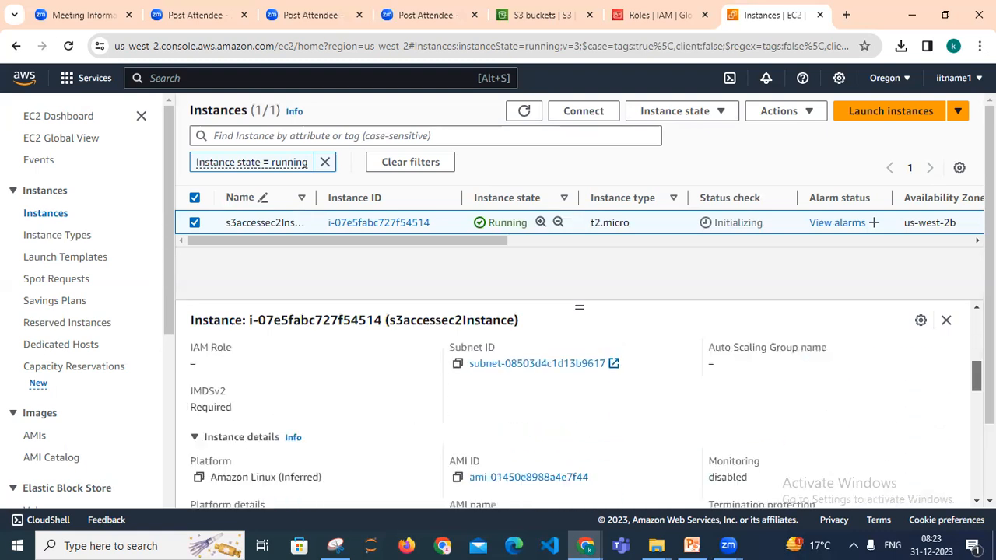
scroll(580, 412, "down", 6)
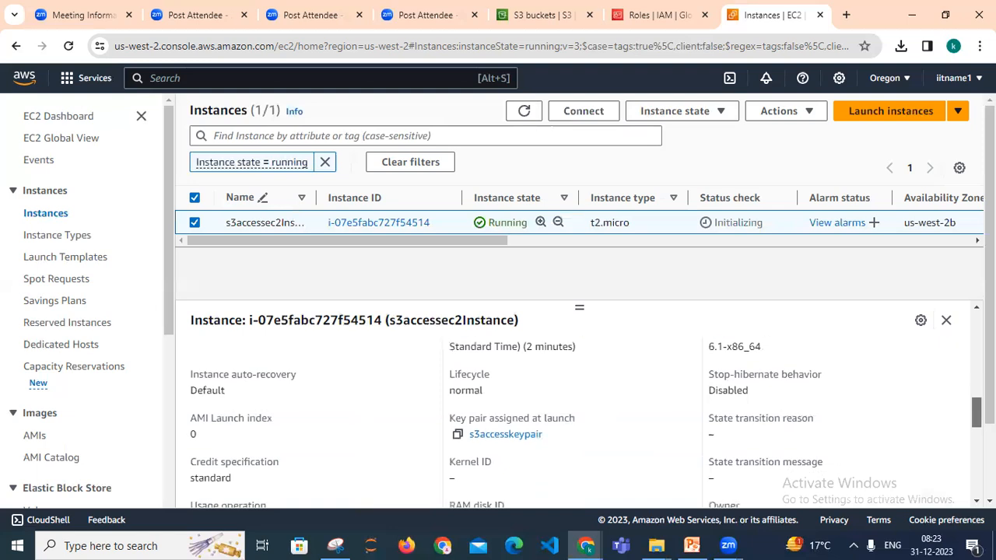
scroll(580, 412, "up", 15)
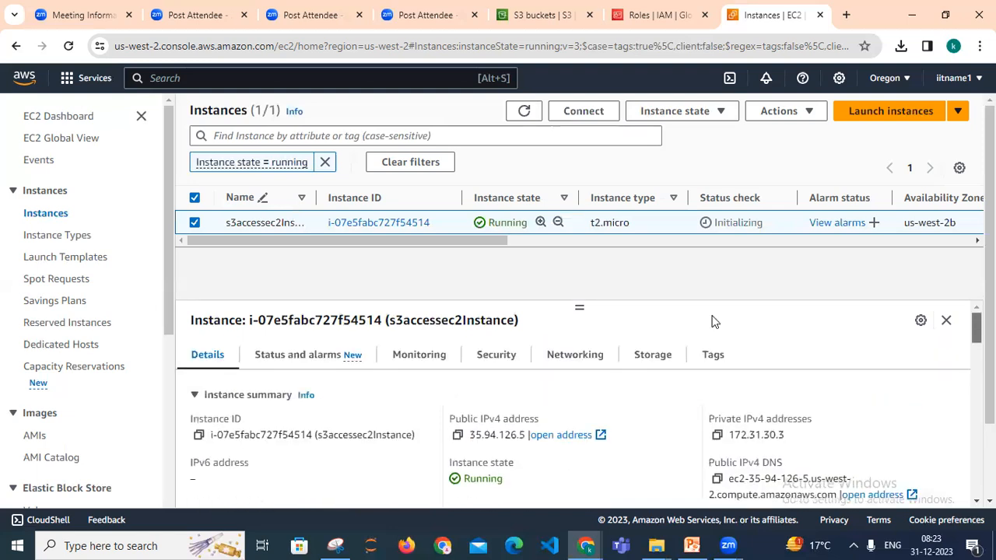
left_click(524, 112)
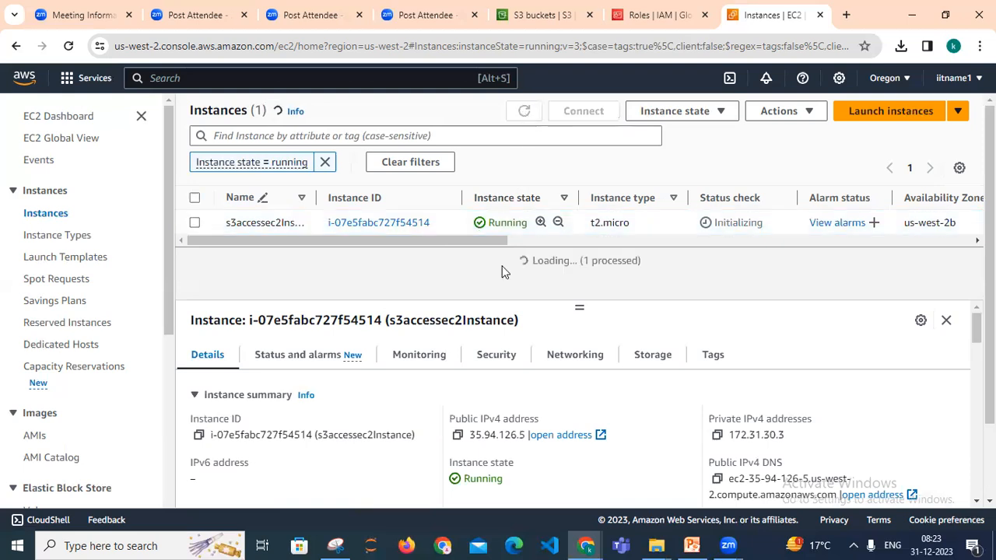
Step: Open the launch-wizard-8 security group from the security information of s3accessec2Instance
left_click(498, 355)
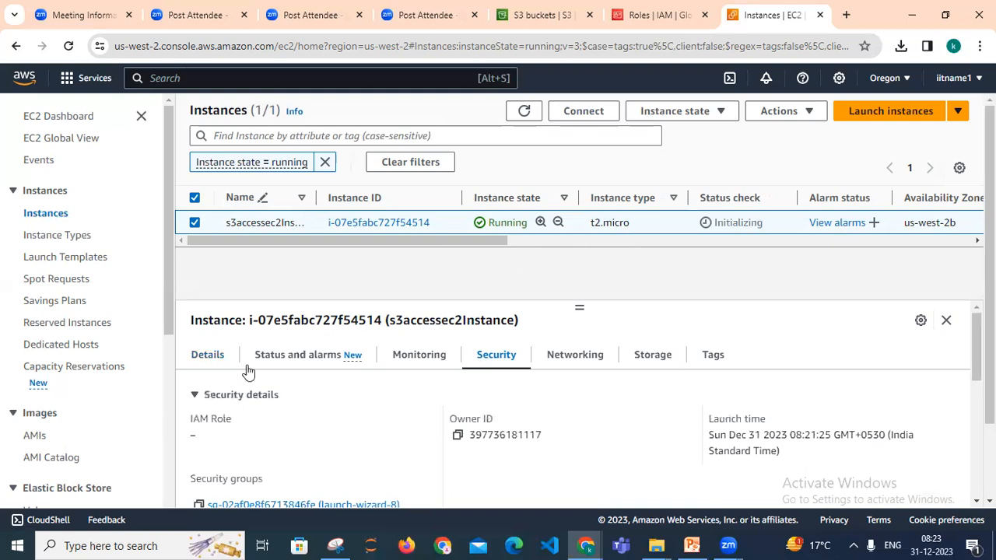
left_click(208, 357)
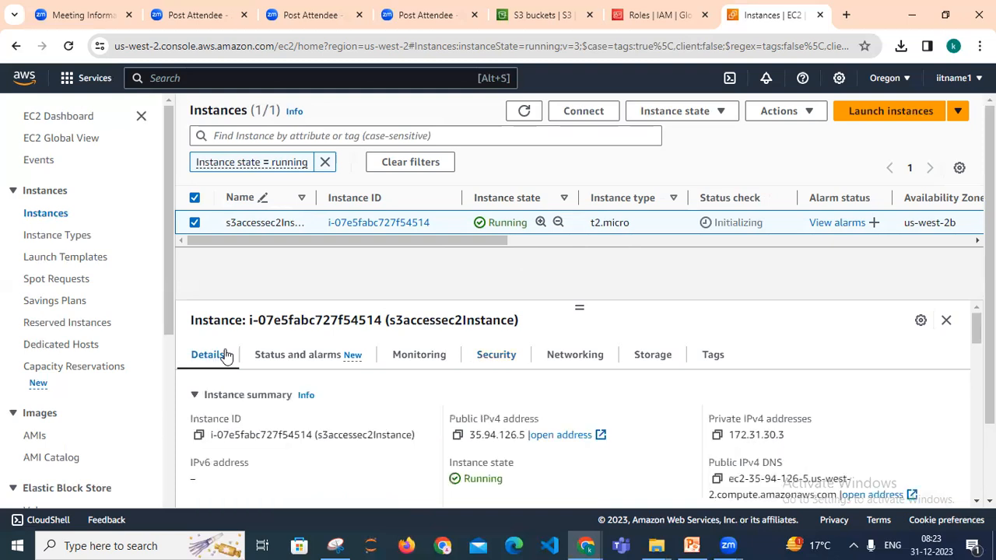
left_click(513, 360)
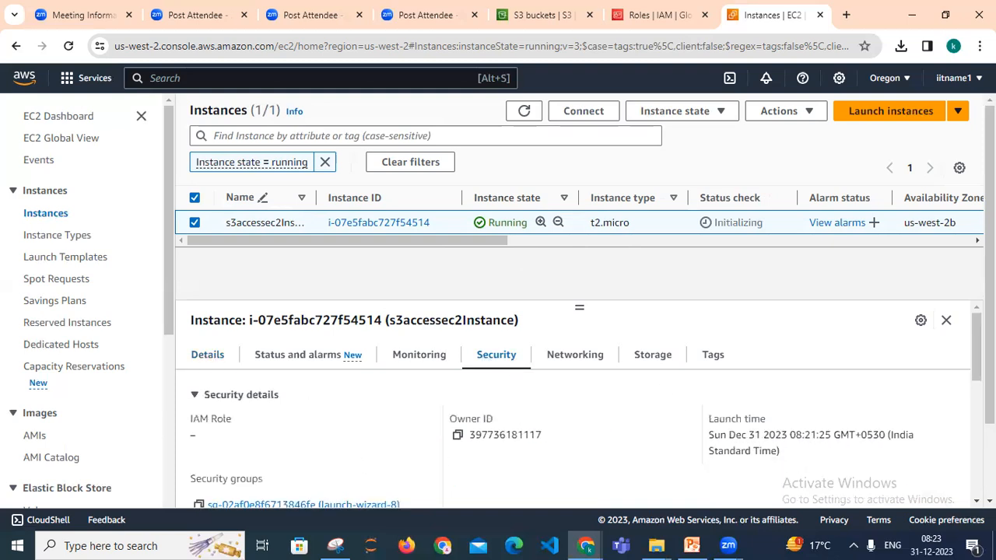
scroll(970, 376, "down", 1)
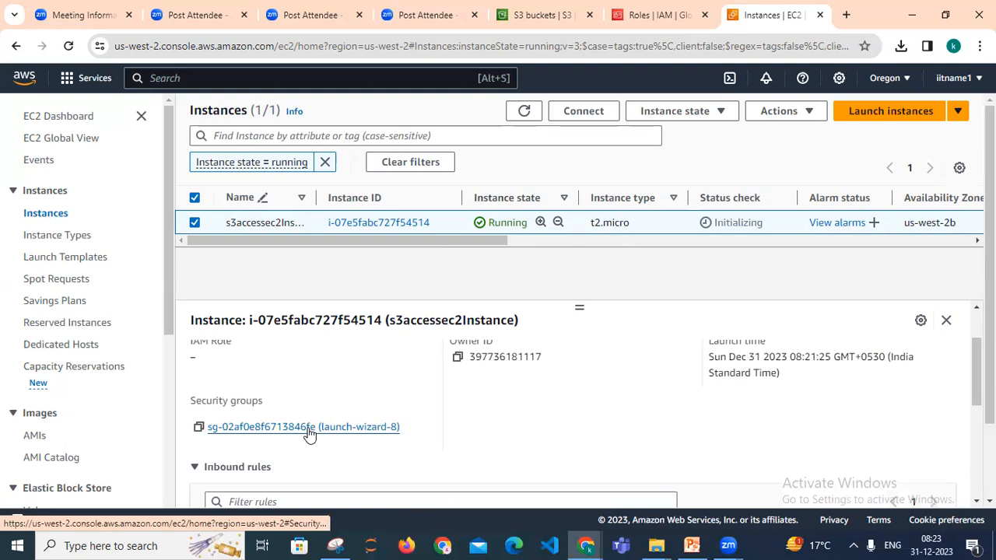
left_click(309, 429)
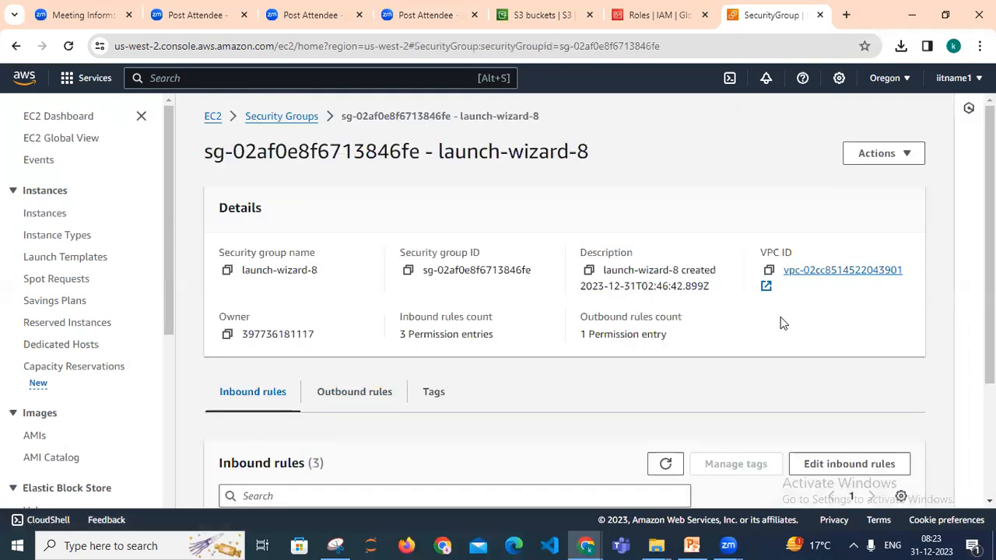
Step: Examine the inbound rules of the launch-wizard-8 security group, including their types, protocols and port ranges
scroll(886, 345, "down", 2)
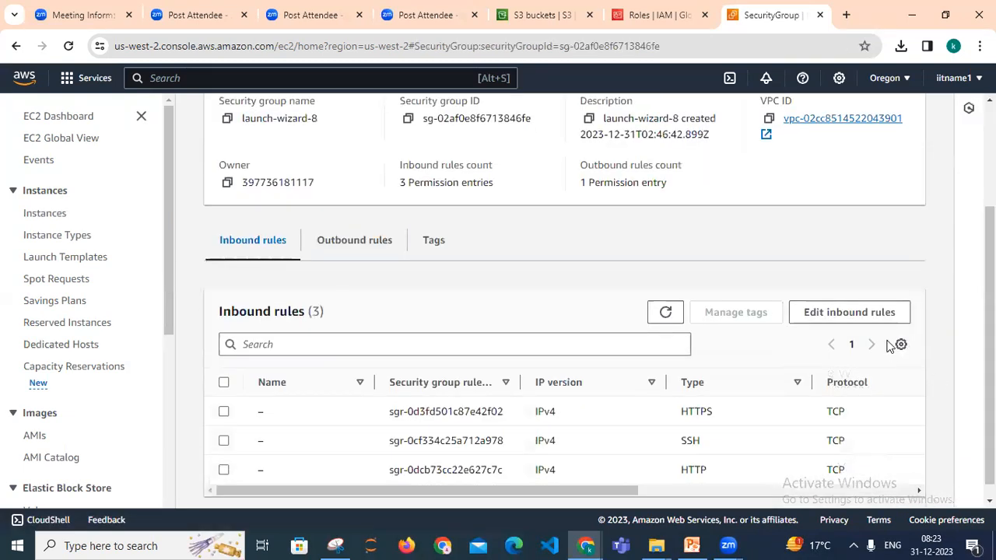
left_click_drag(611, 497, 731, 504)
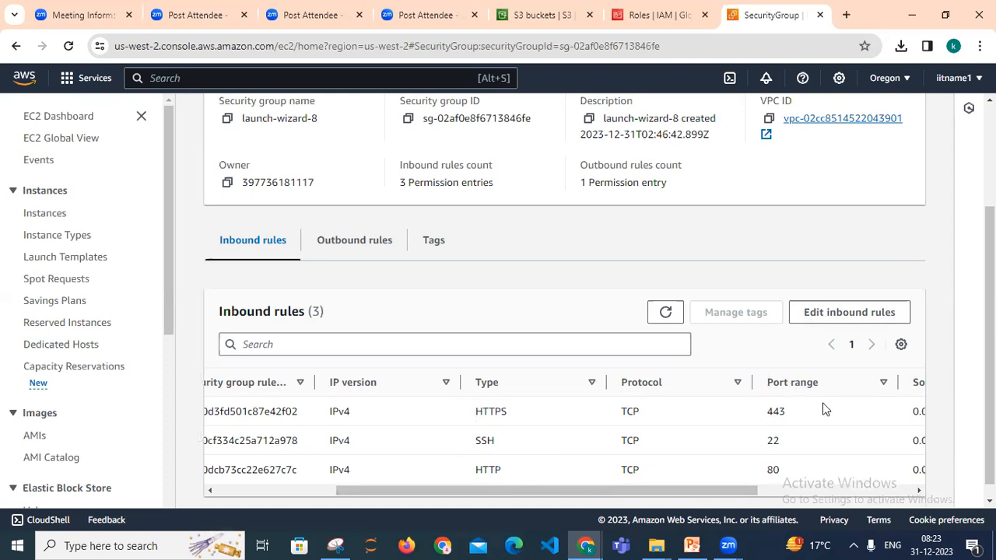
left_click_drag(710, 491, 572, 493)
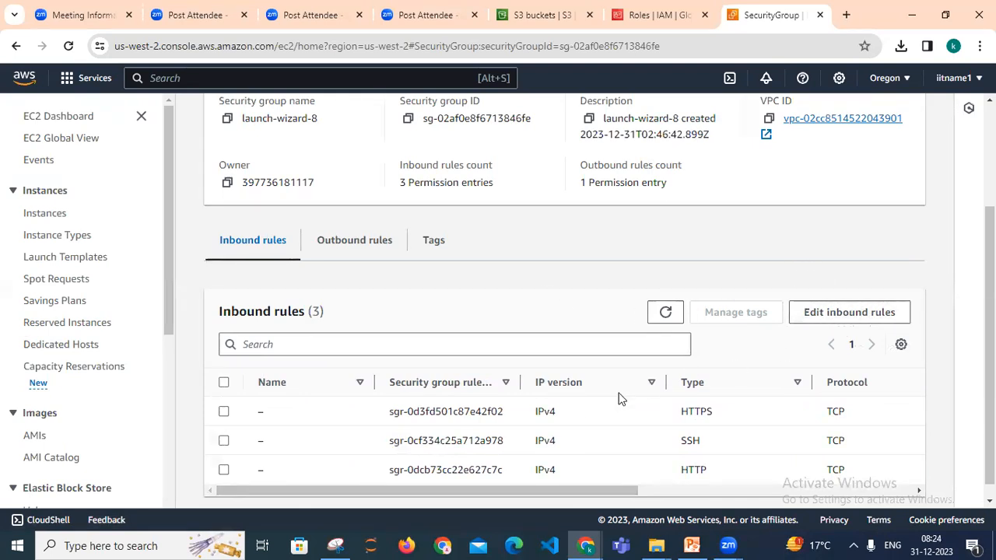
left_click_drag(612, 493, 552, 487)
scroll(989, 311, "up", 1)
scroll(564, 304, "up", 2)
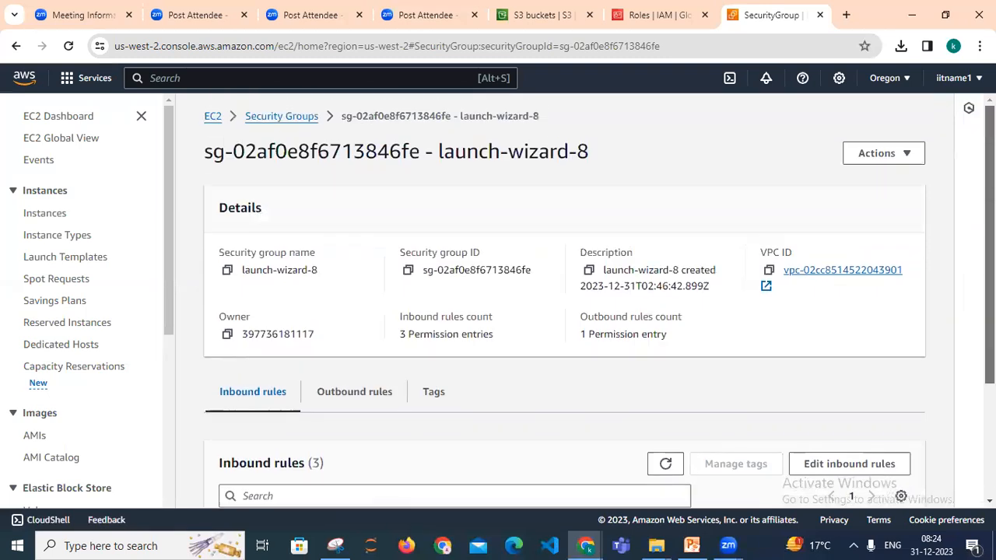
Step: Return to the running instances list, refresh it, and open the connection options for s3accessec2Instance
left_click(215, 122)
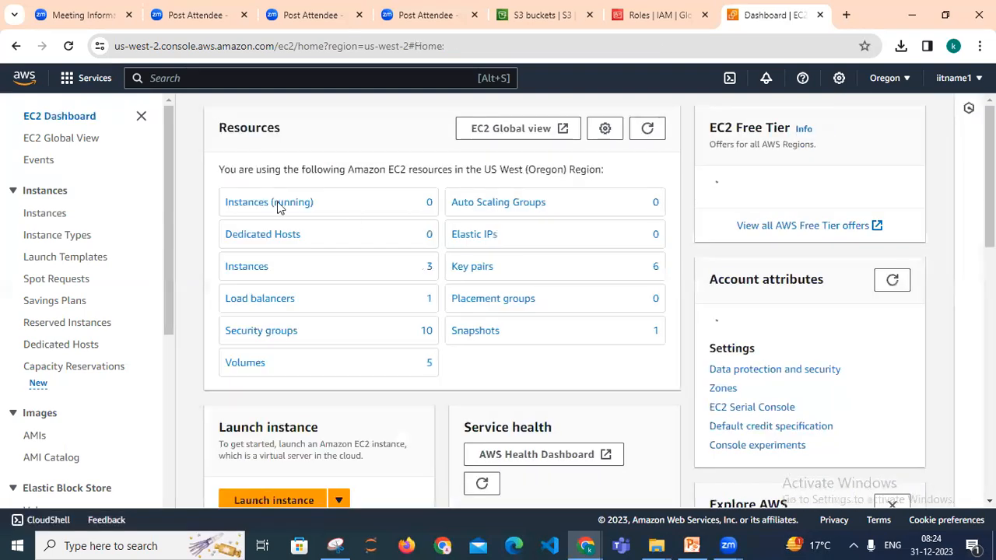
left_click(277, 204)
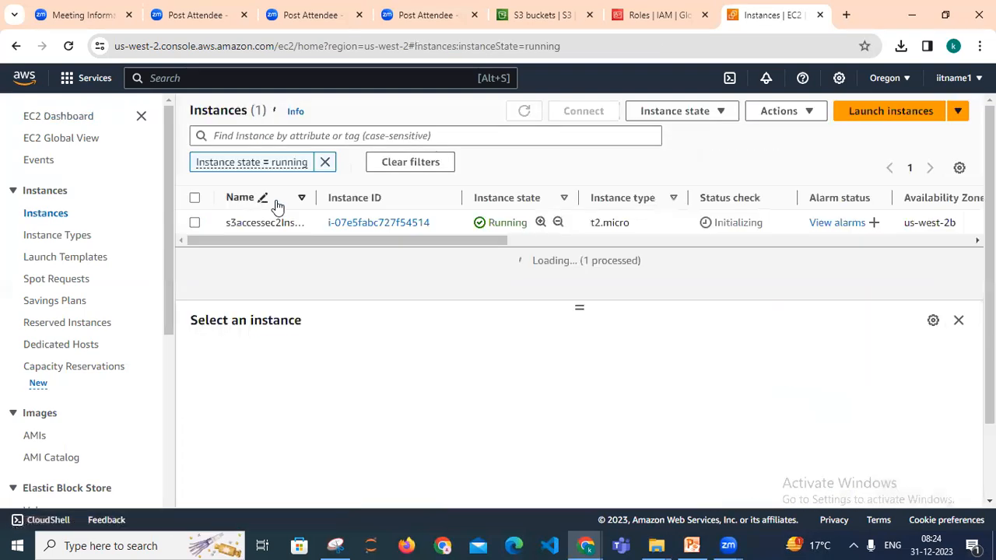
left_click(523, 113)
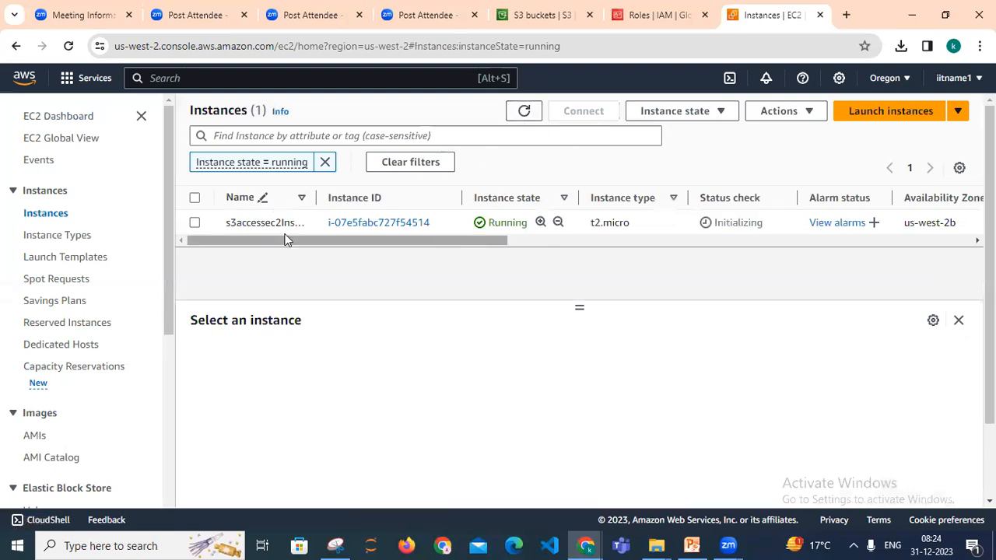
left_click(195, 223)
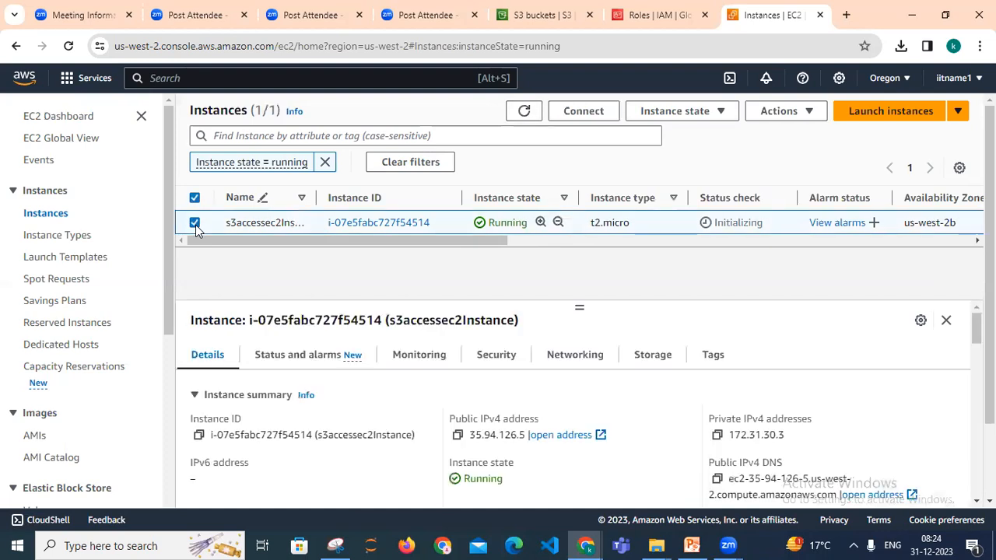
left_click(580, 111)
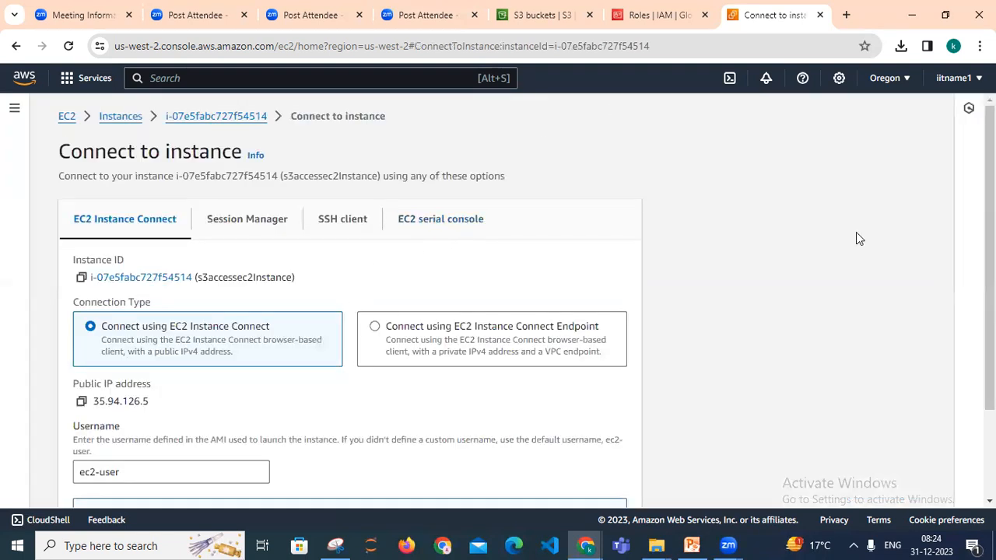
Step: Review the connection details and copy the example ssh command from the SSH client instructions for s3accessec2Instance
scroll(856, 232, "down", 2)
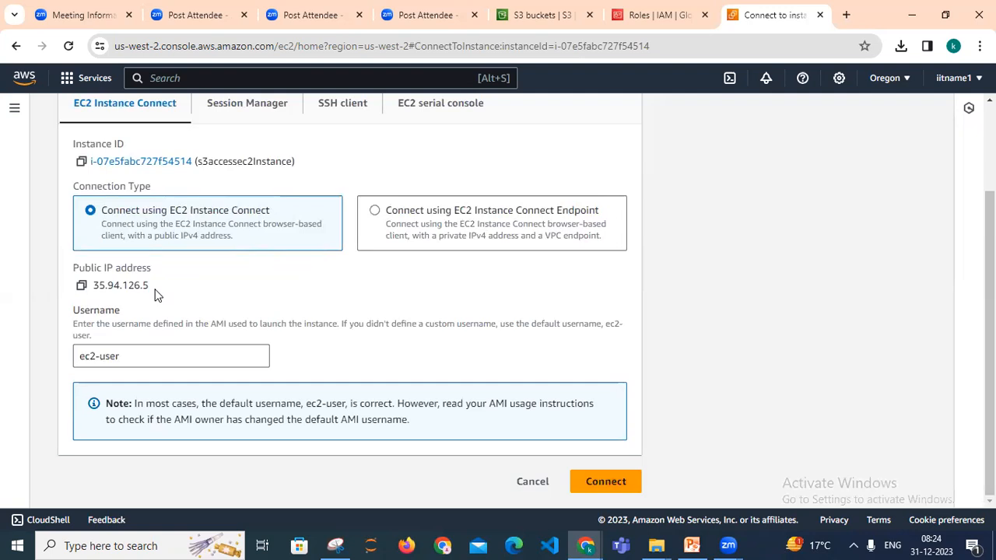
scroll(498, 303, "up", 2)
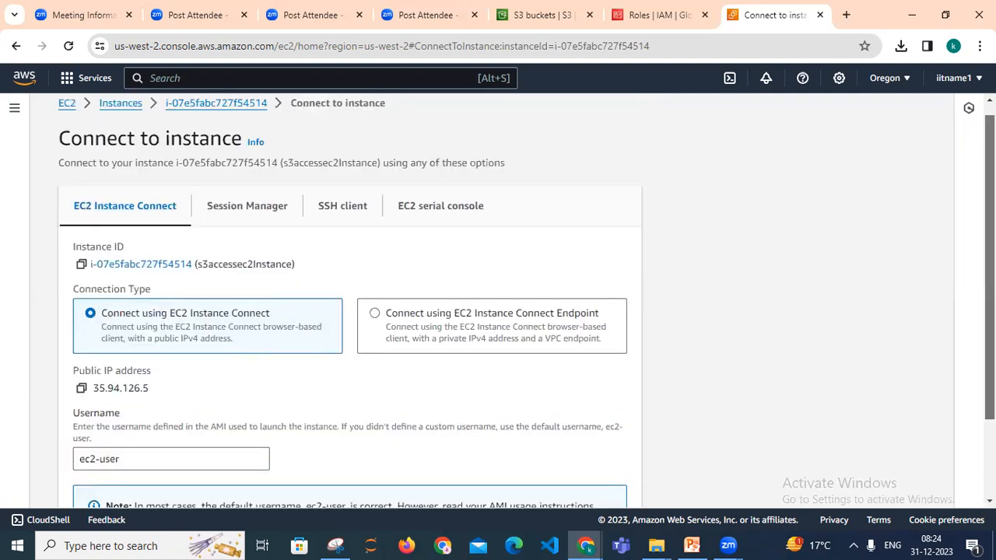
left_click(335, 211)
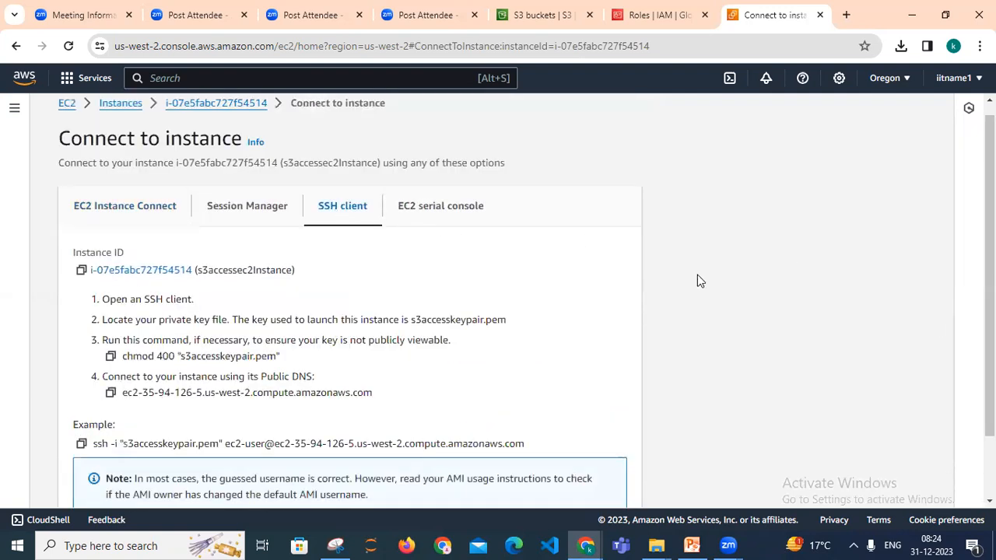
scroll(446, 292, "down", 1)
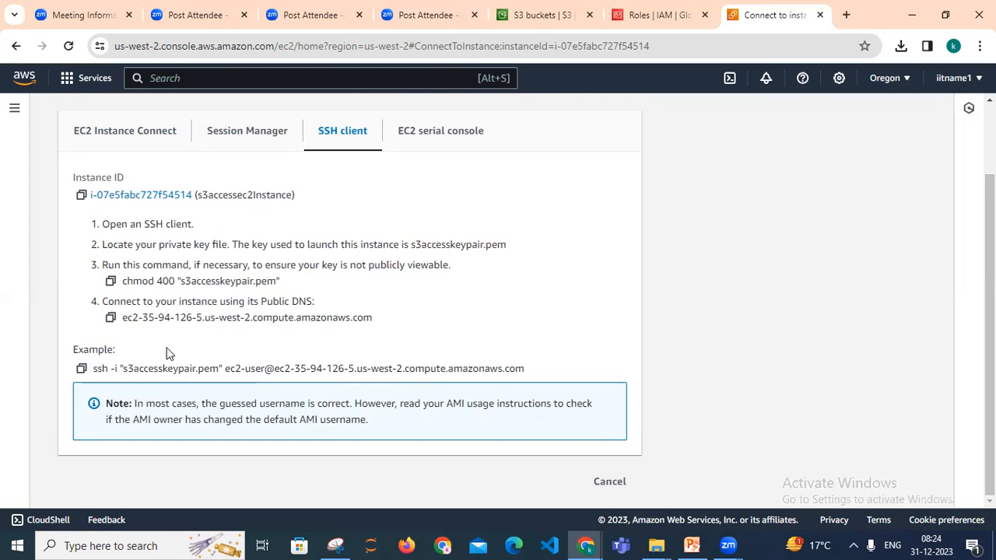
left_click(81, 371)
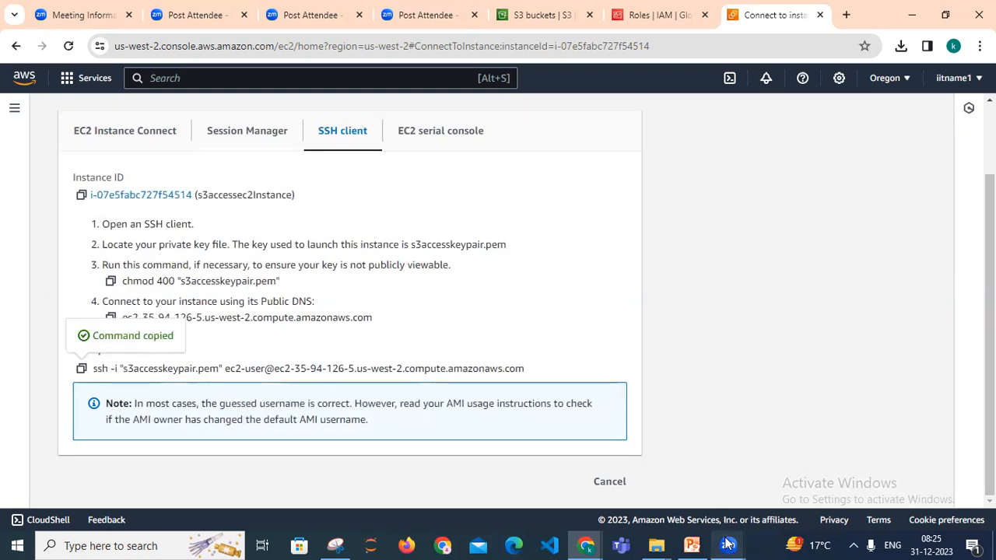
Step: Switch to File Explorer and open Git Bash in the AWS folder that holds s3accesskeypair.pem
mouse_move(653, 545)
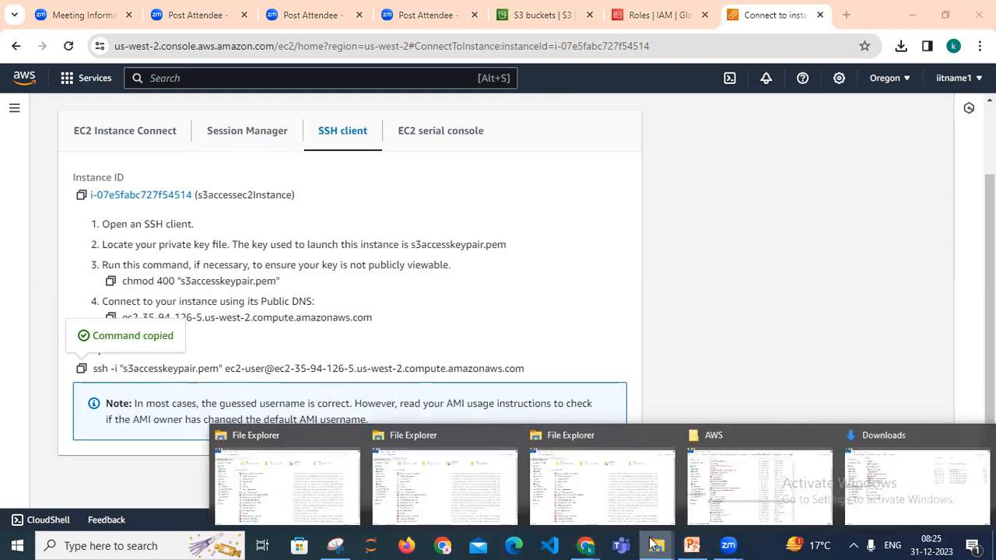
left_click(778, 503)
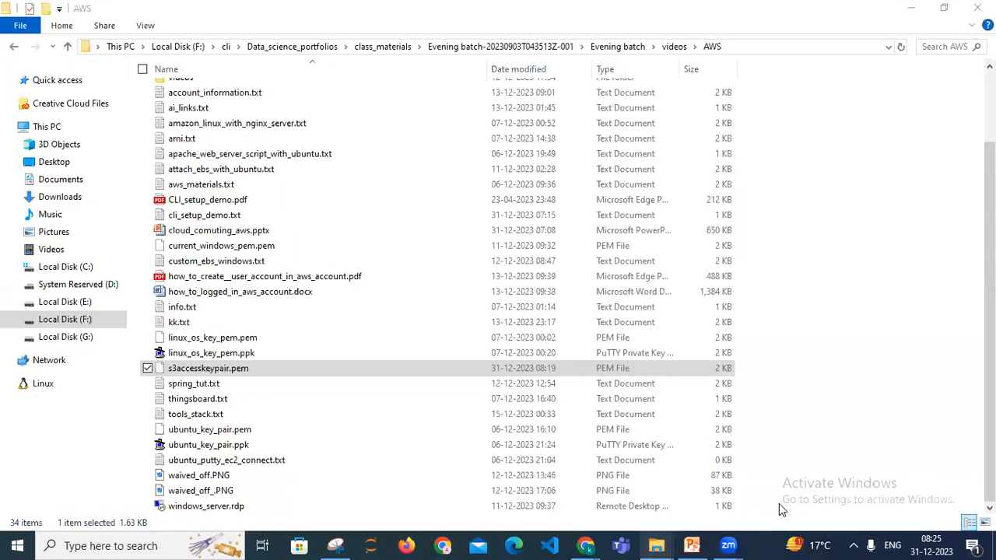
left_click(838, 385)
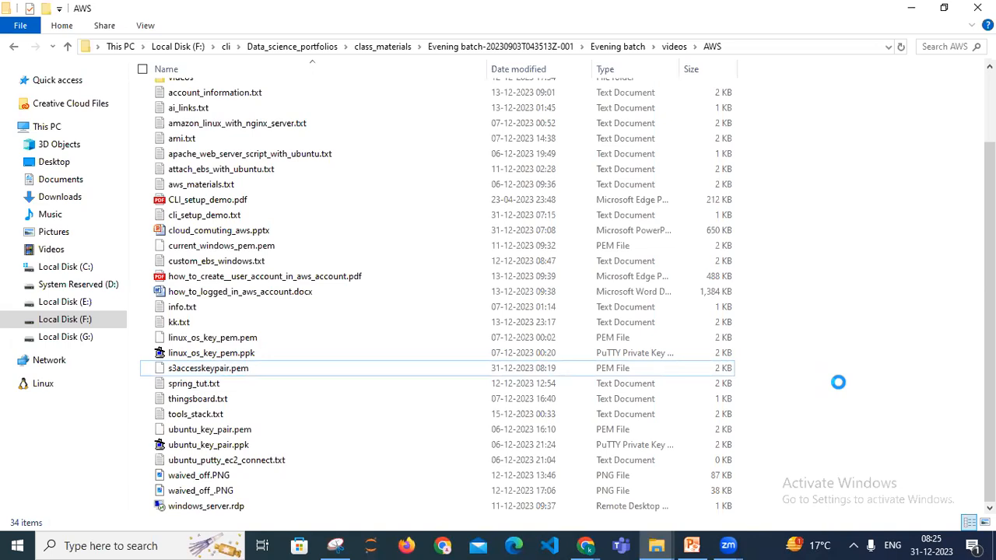
right_click(839, 383)
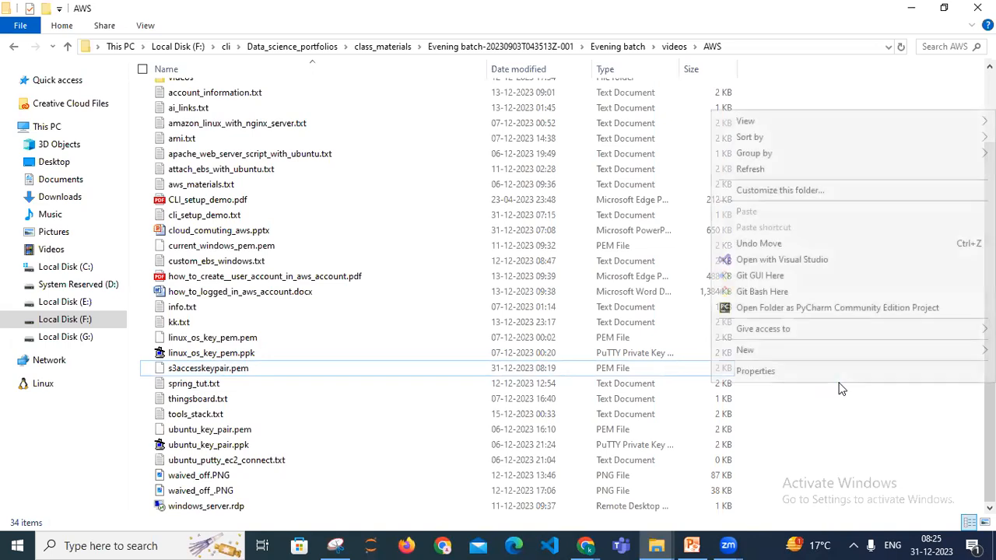
left_click(807, 291)
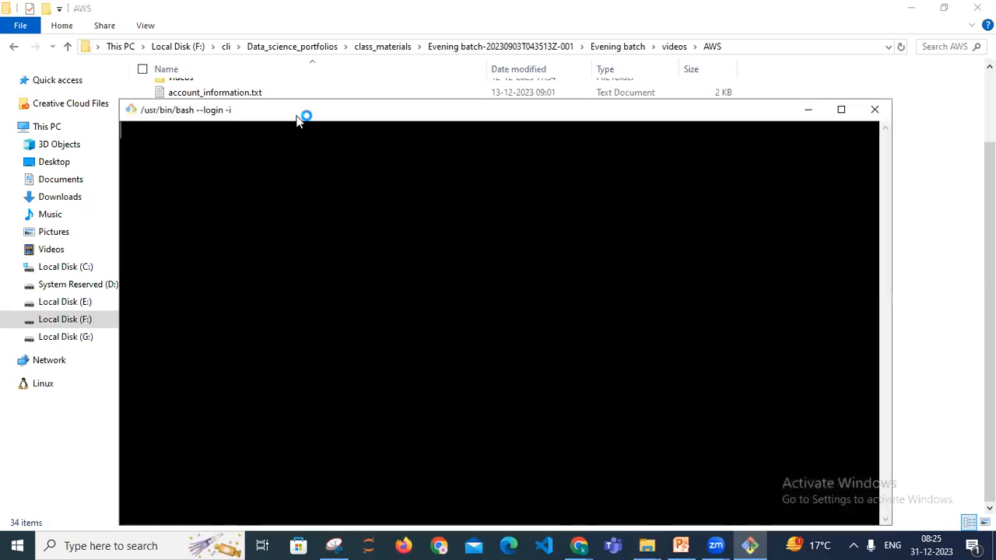
left_click_drag(300, 118, 420, 191)
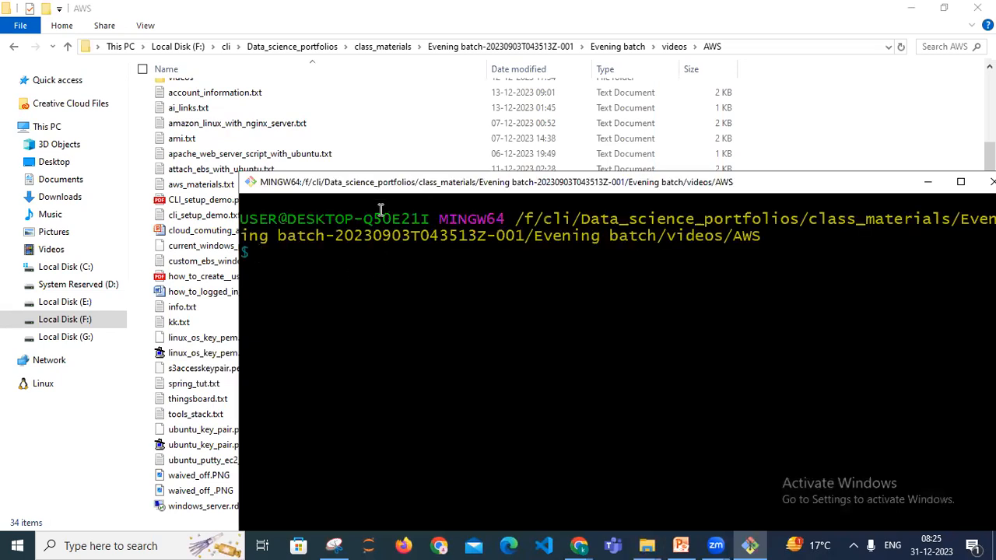
Step: Connect to the EC2 instance by running the copied ssh command in Git Bash, answering "yes" to continue connecting
right_click(290, 252)
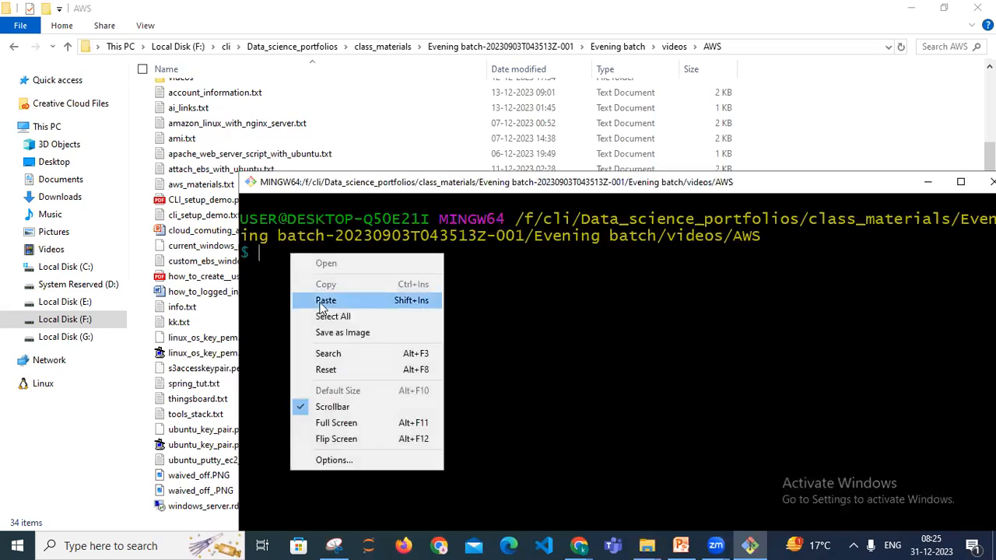
left_click(322, 299)
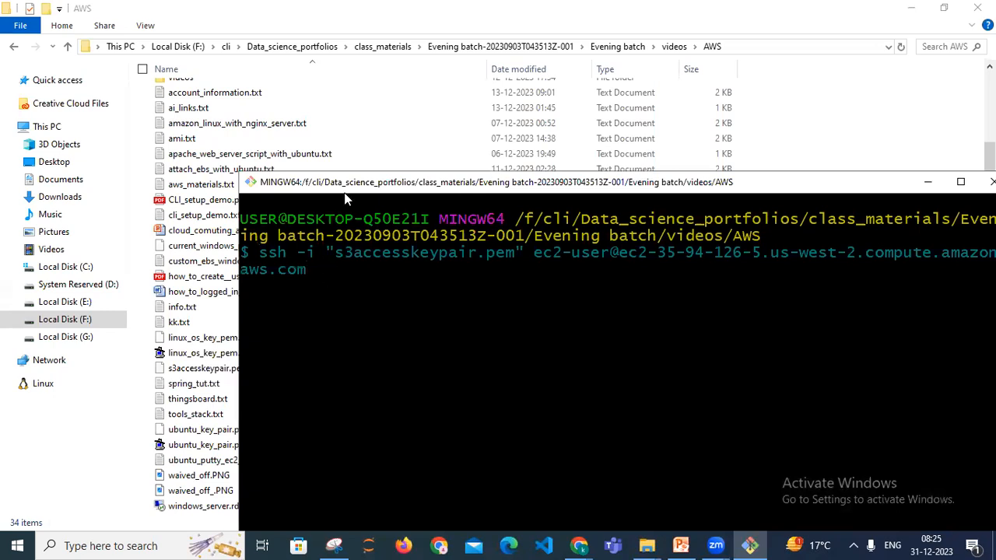
left_click_drag(346, 199, 287, 179)
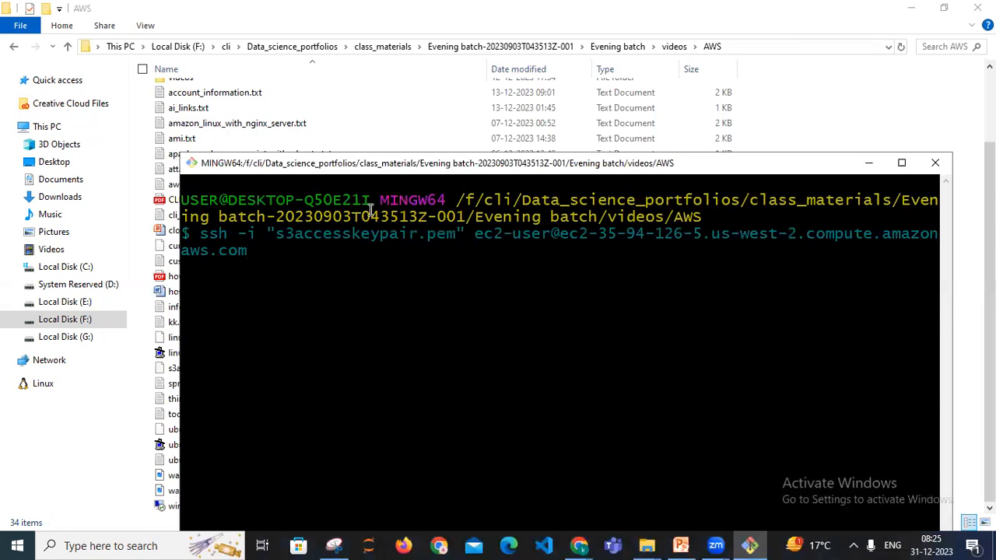
left_click_drag(379, 163, 371, 146)
key("Return")
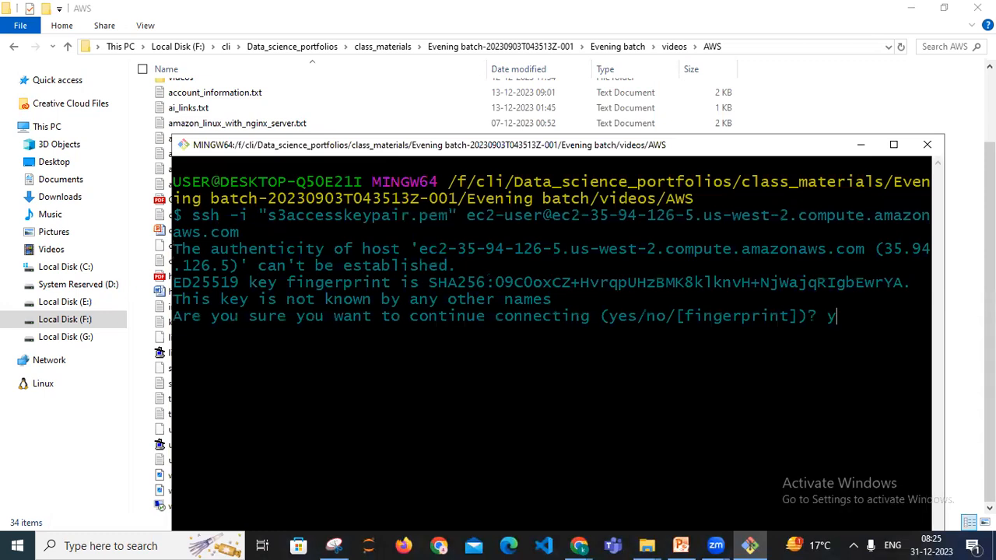
type("yes")
key("Return")
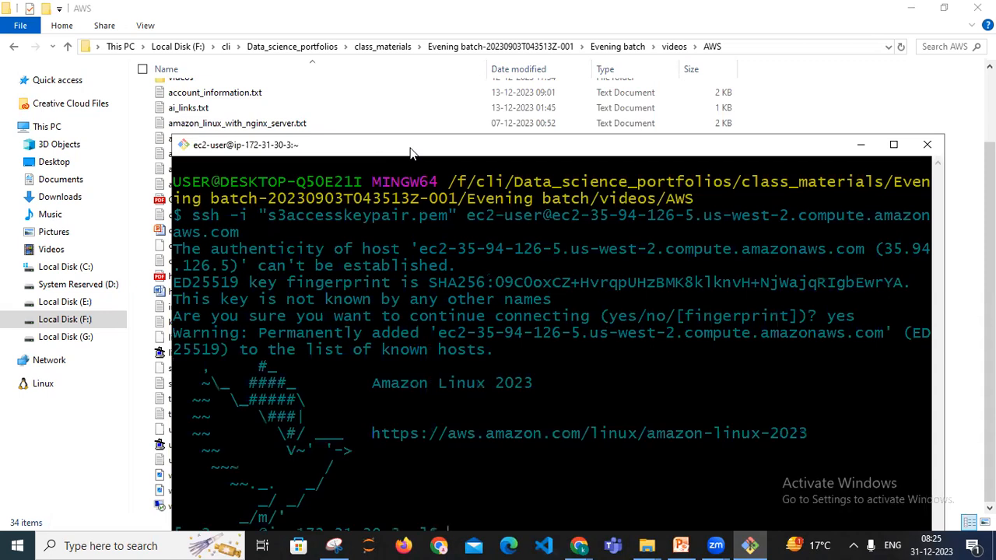
left_click_drag(410, 148, 401, 105)
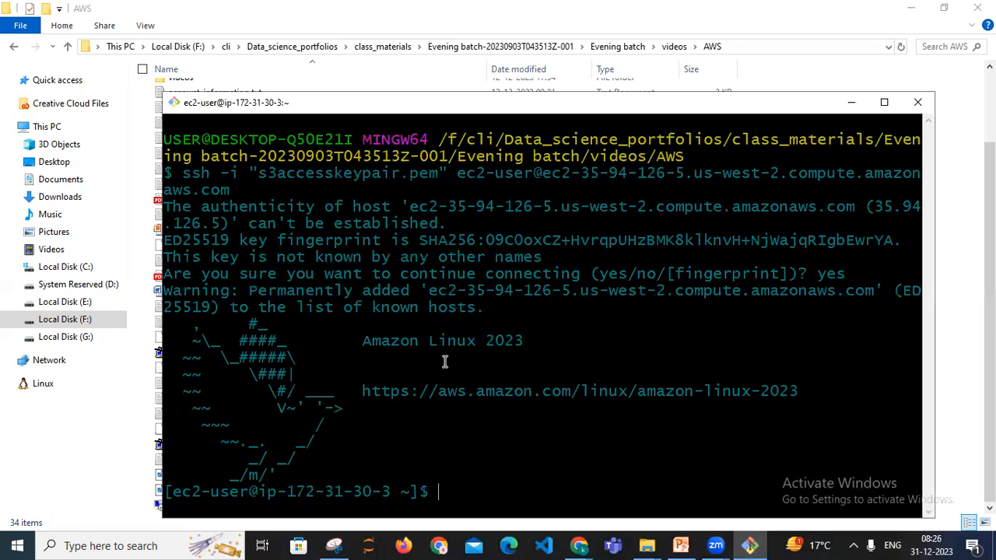
Step: Print the instance's working directory with pwd, and test S3 access by running "aws s3 ls"
type("pwd")
key("Return")
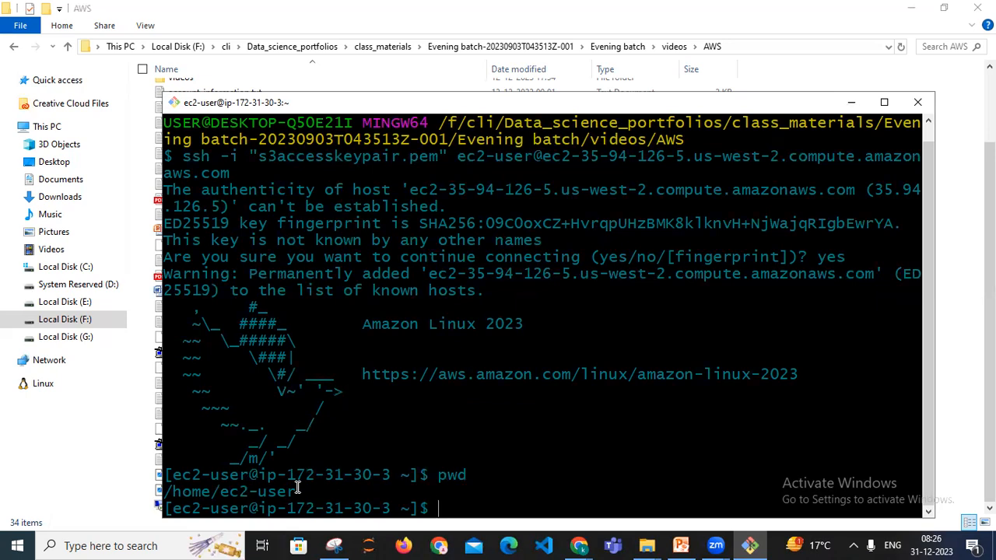
type("aws s3 ls")
key("Return")
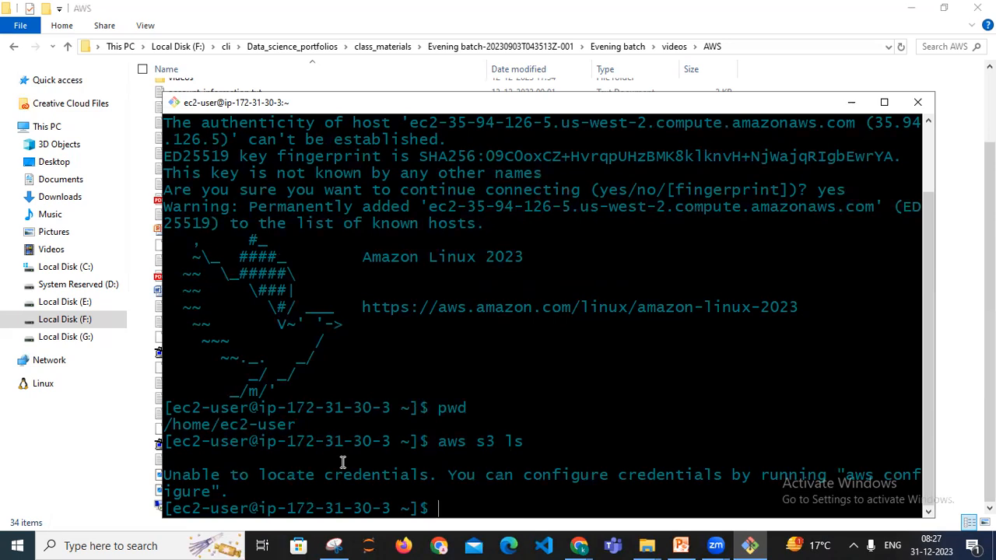
Step: Switch back to the EC2 console in Chrome and select s3accessec2Instance in the running instances list
left_click(579, 545)
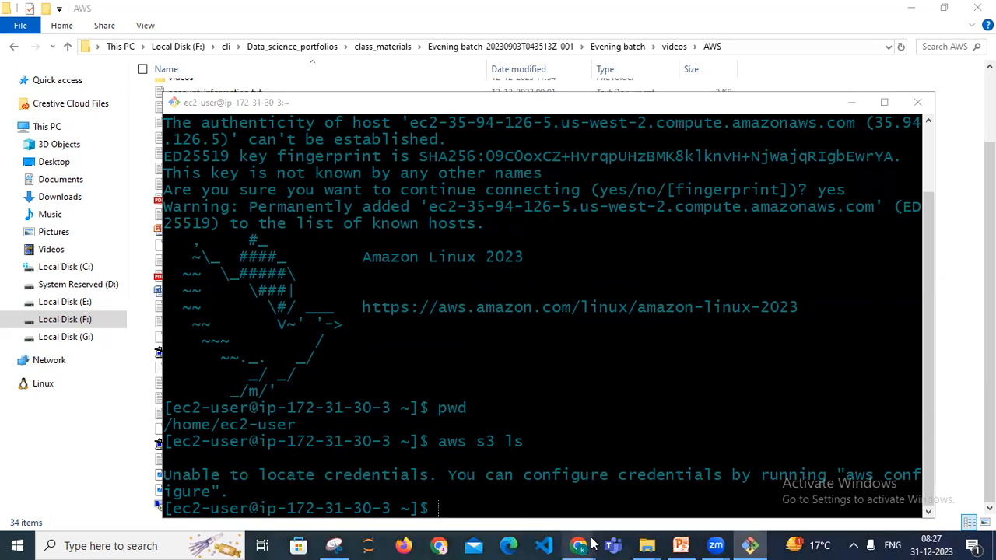
left_click(657, 501)
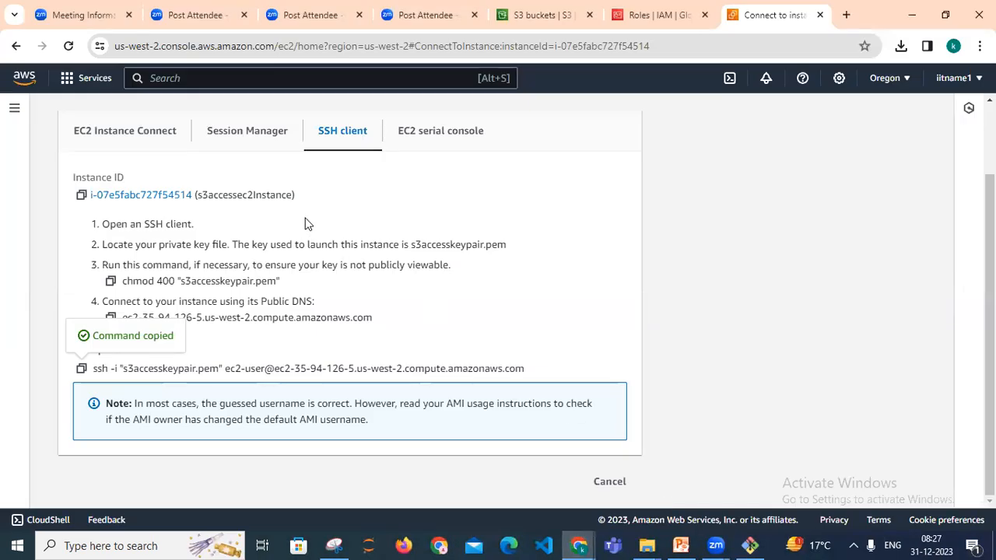
scroll(982, 207, "up", 1)
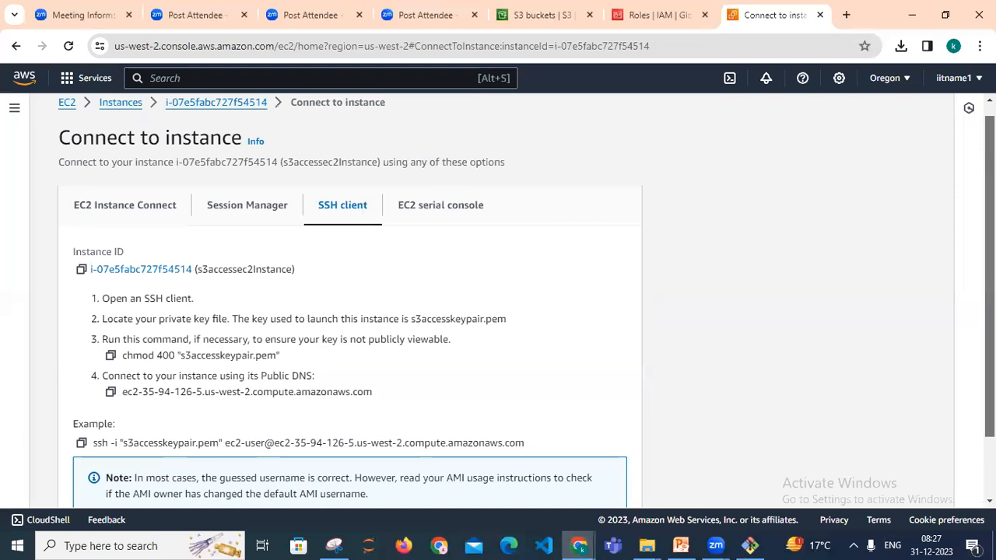
scroll(502, 302, "up", 1)
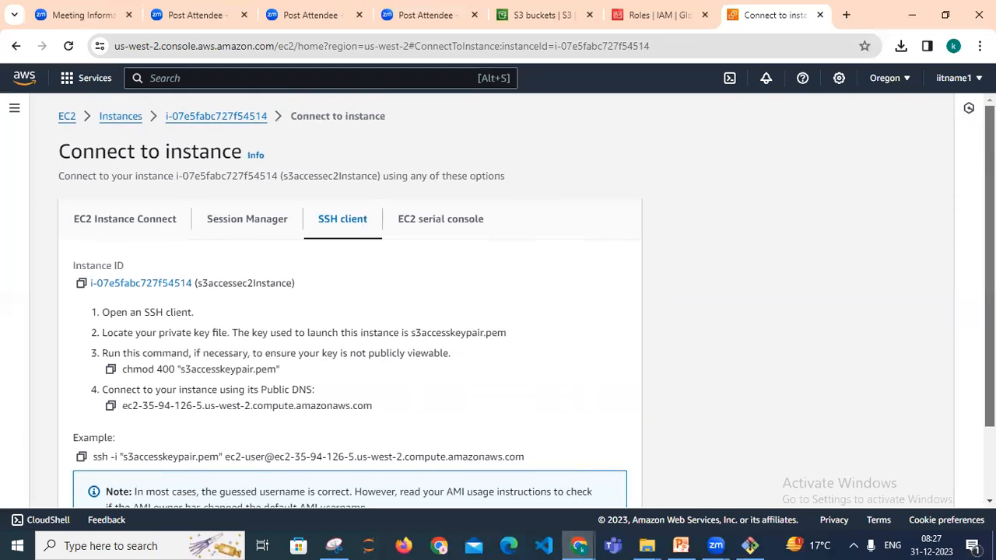
left_click(66, 116)
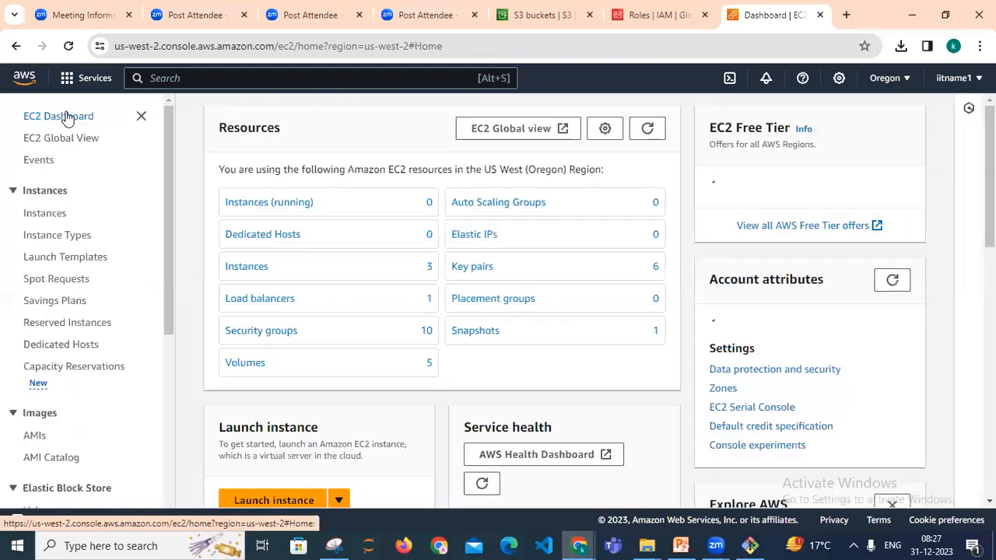
left_click(231, 212)
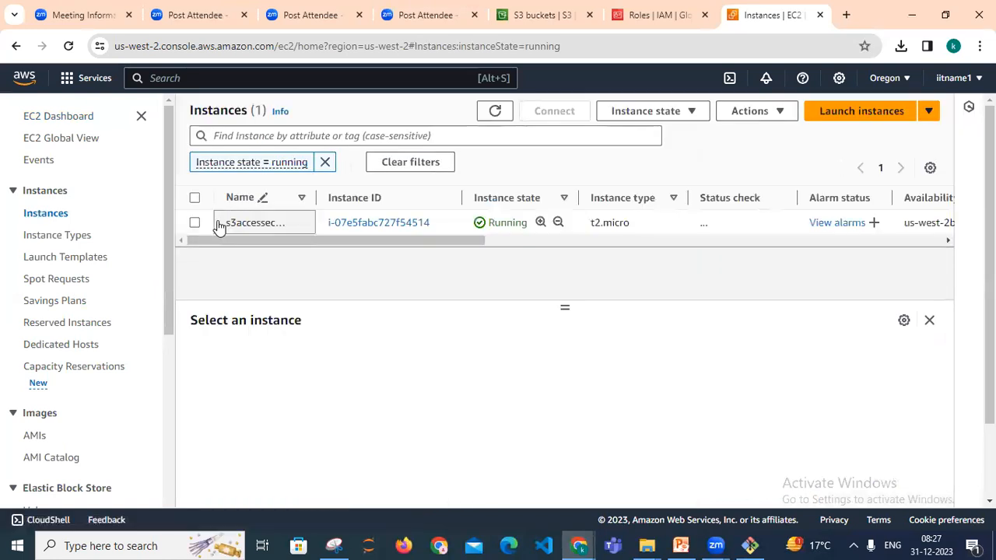
left_click(195, 223)
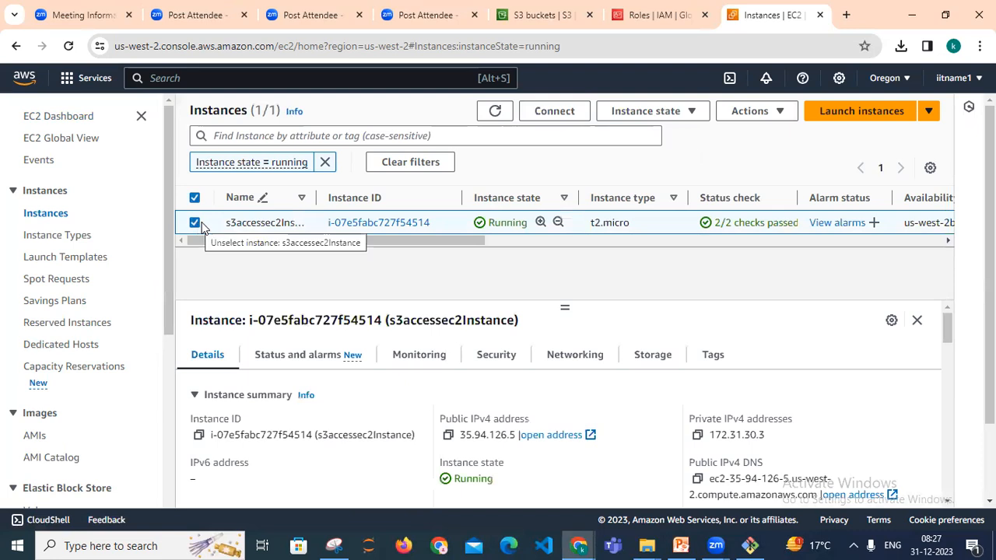
Step: Attach the IAM role s3readonlyroleec2 to s3accessec2Instance, and reselect the instance in the instances list
left_click(768, 121)
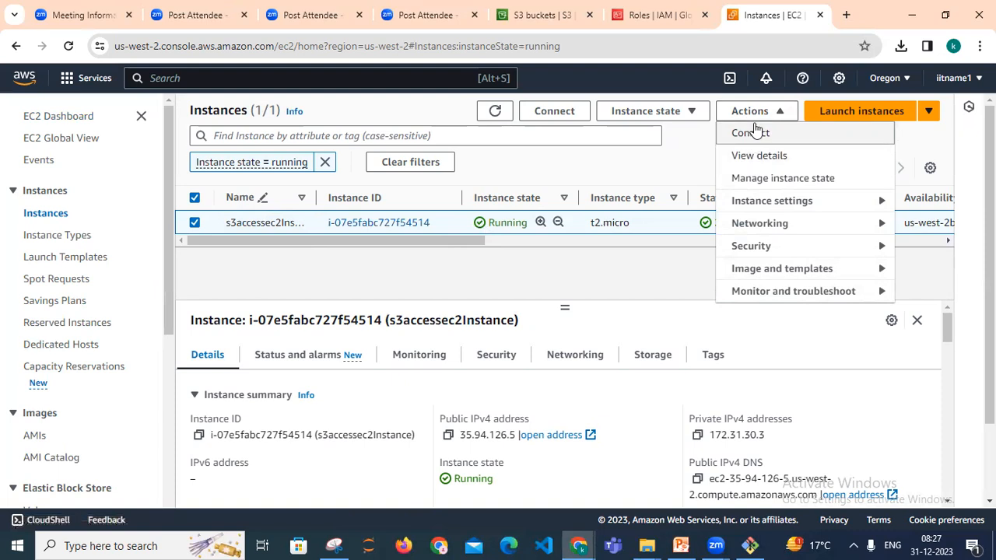
left_click(780, 247)
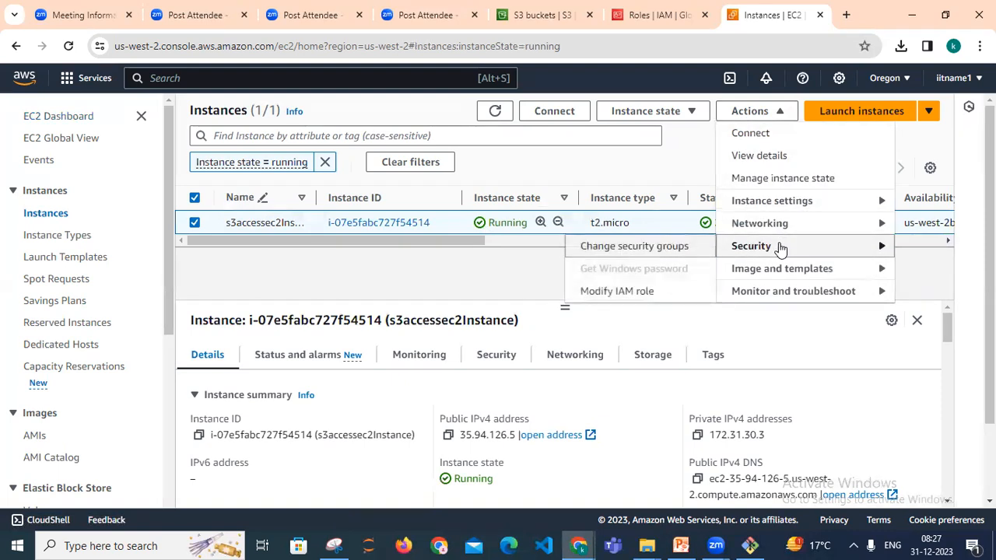
left_click(662, 293)
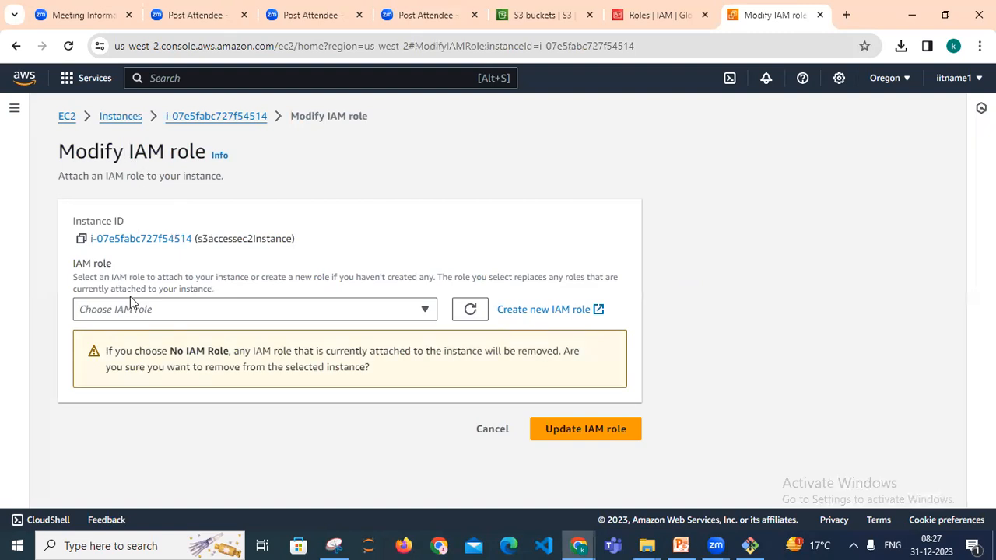
left_click(155, 311)
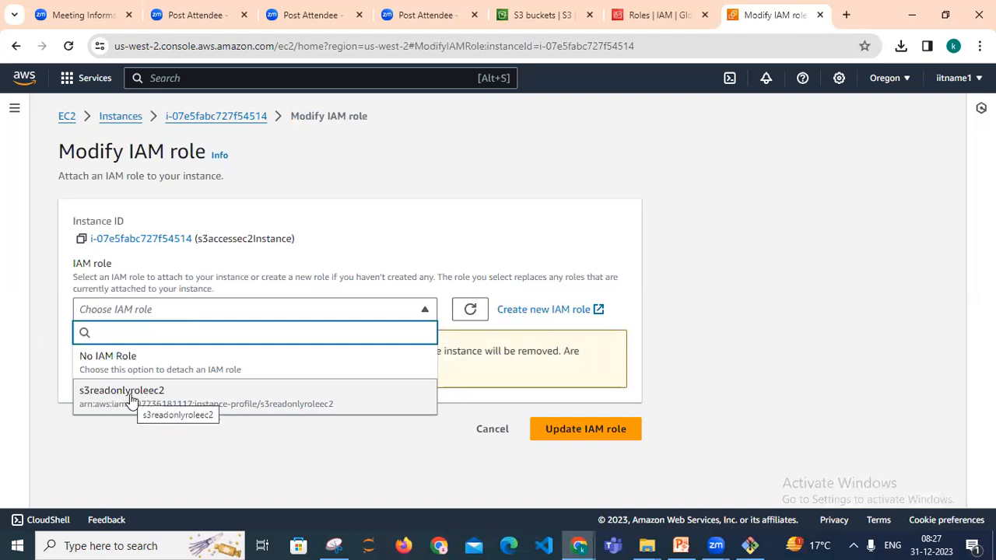
left_click(181, 407)
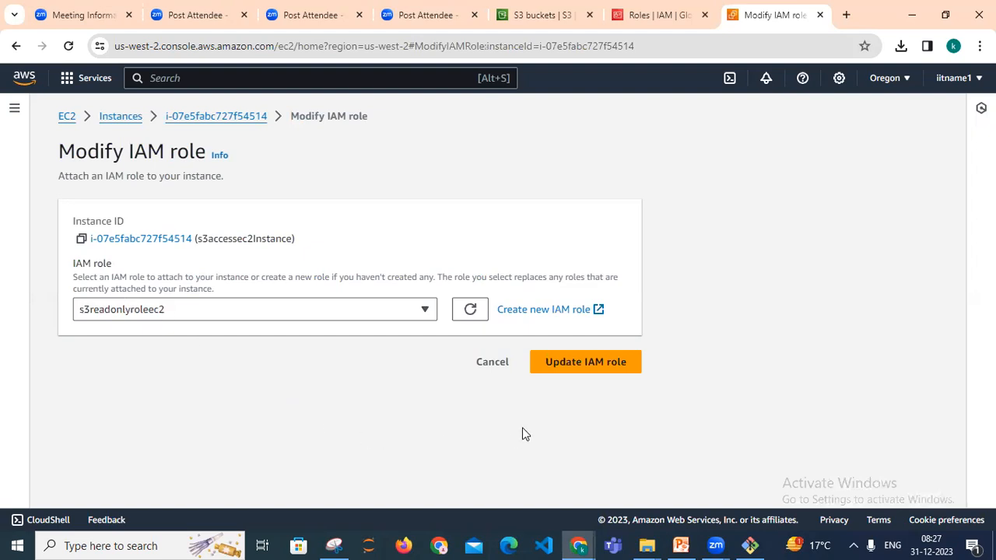
left_click(598, 369)
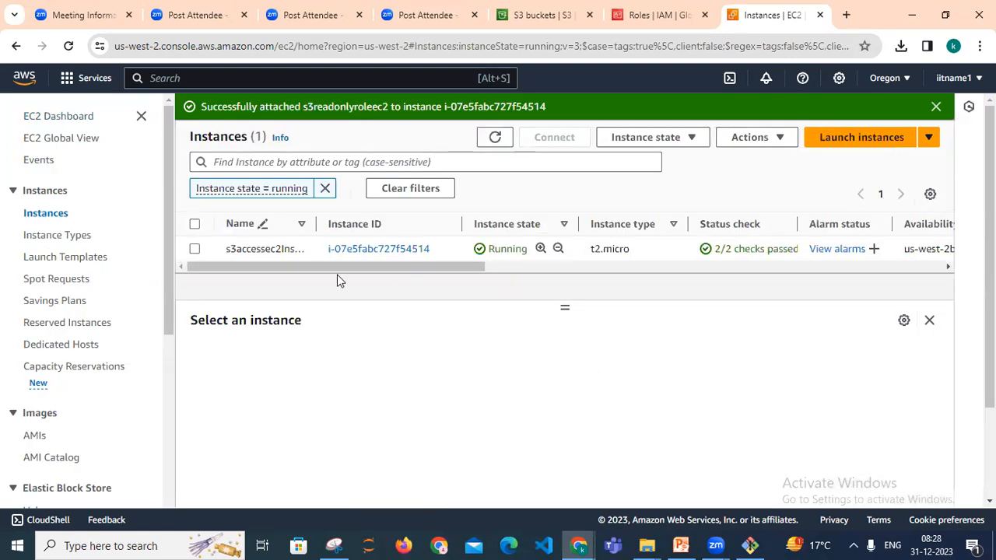
left_click(196, 249)
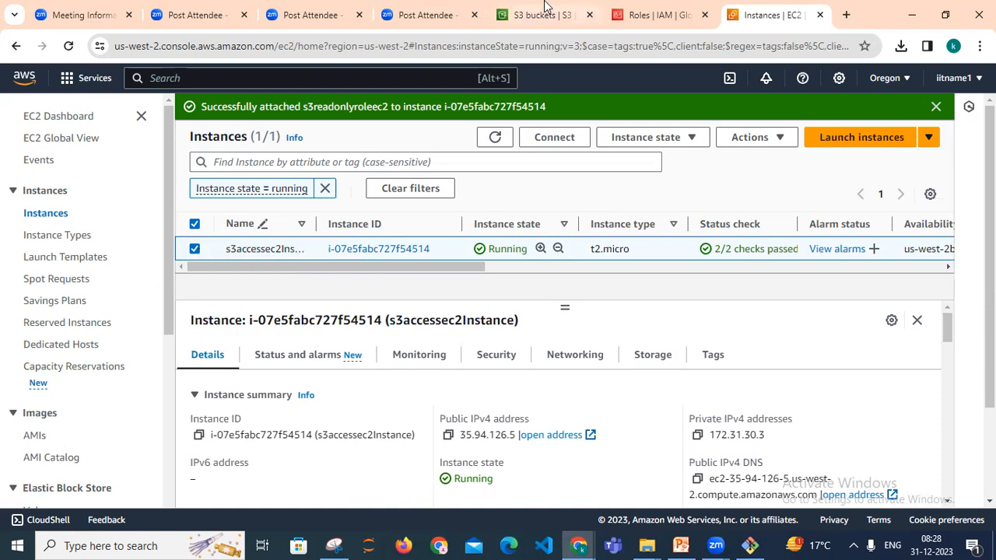
Step: Search the AWS services for "s3", open the S3 bucket list, and check the available regions without changing the selection
left_click(187, 77)
type("s3")
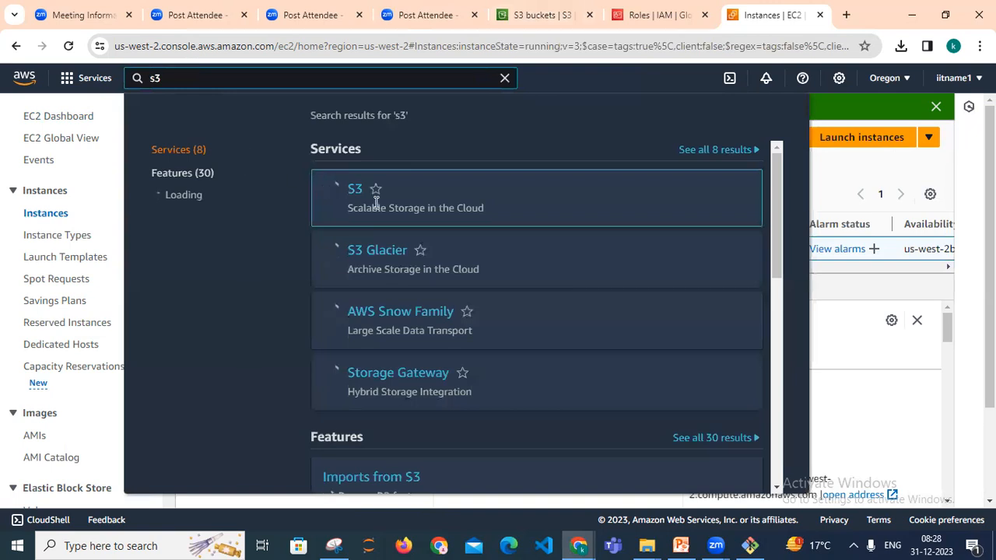
left_click(356, 193)
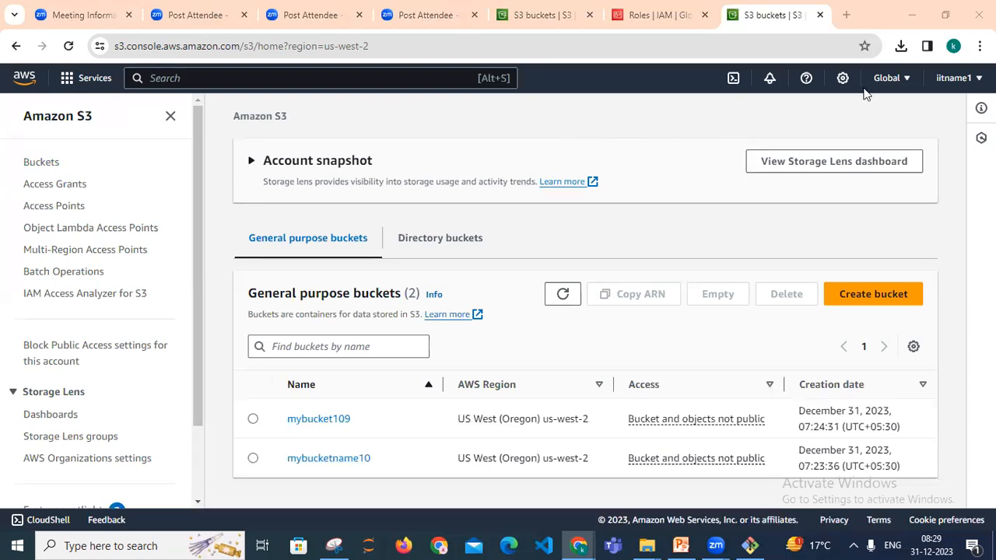
left_click(896, 80)
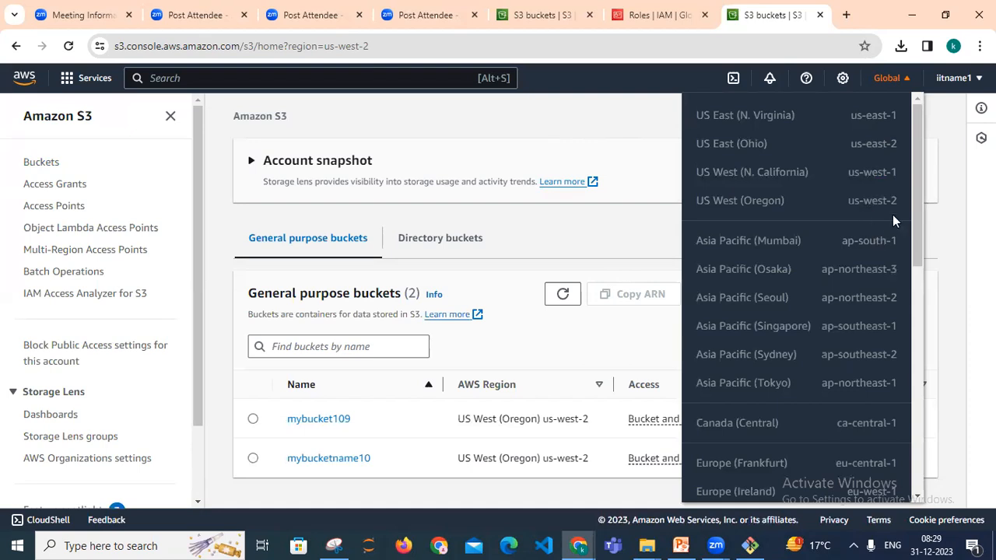
left_click(947, 126)
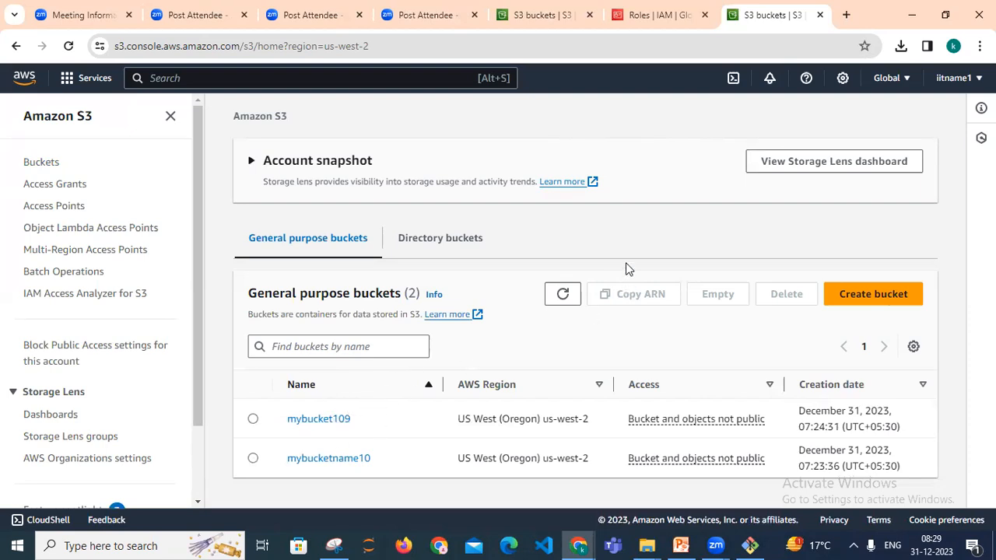
Step: Switch to the Git Bash SSH session, clear the terminal, and list the S3 buckets with "aws s3 ls"
left_click(751, 545)
type("cls")
type("clear")
key("Return")
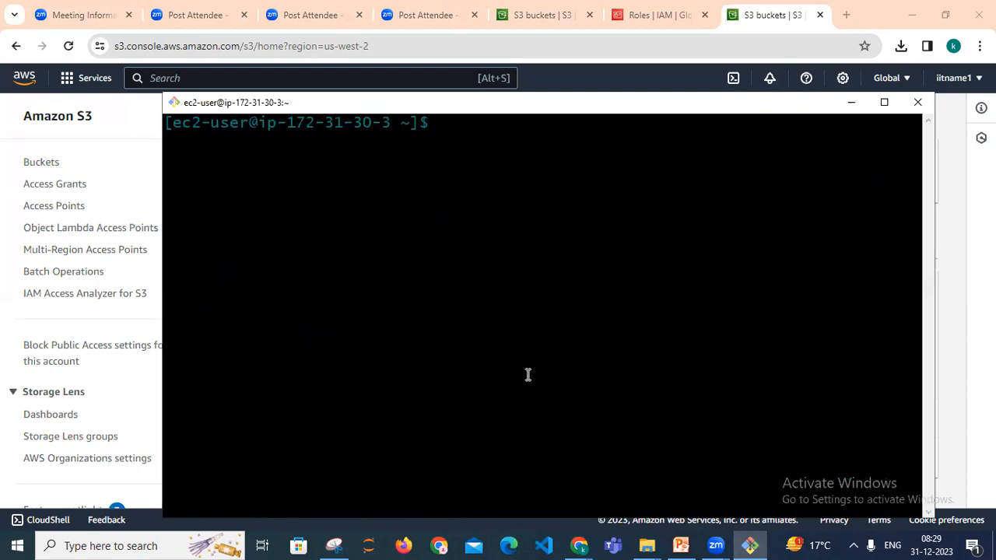
type("aws s3 ls")
left_click_drag(510, 111, 518, 155)
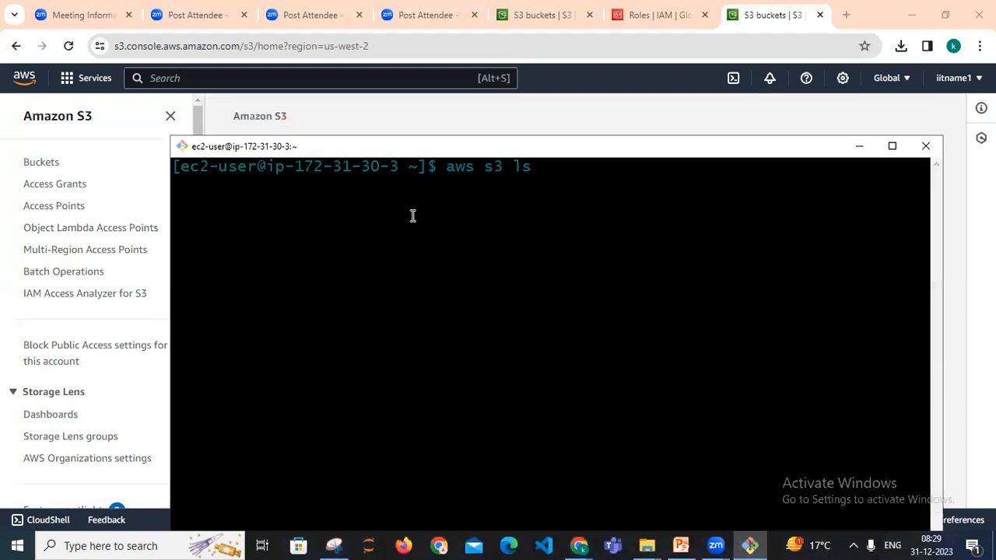
key("Return")
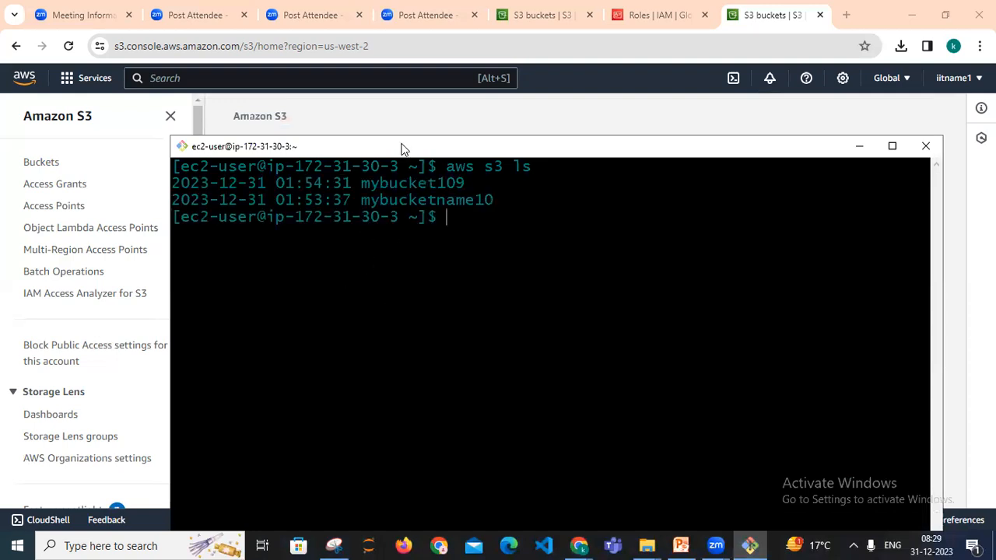
Step: Move the terminal window aside to compare its bucket listing with the general purpose buckets in the S3 console
left_click_drag(402, 148, 619, 167)
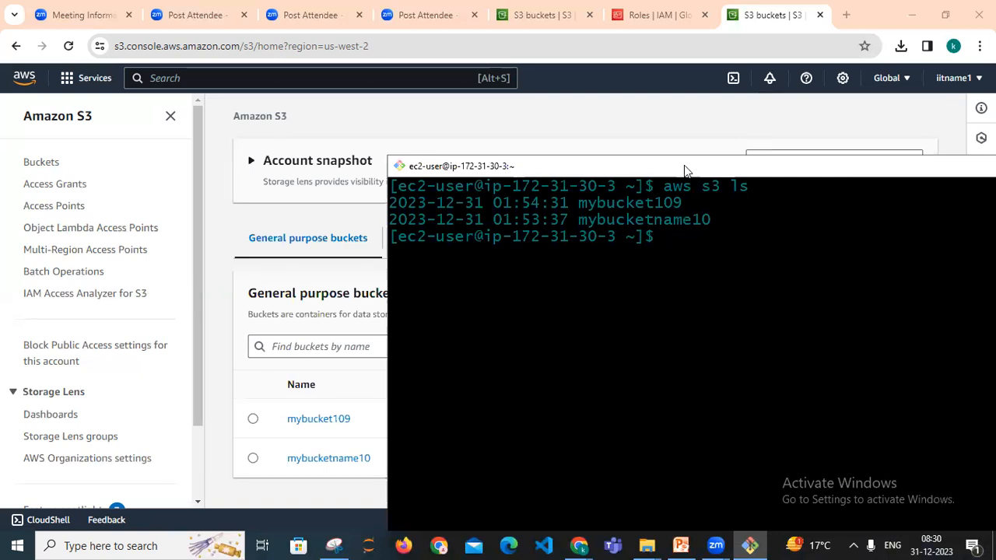
left_click_drag(685, 168, 592, 161)
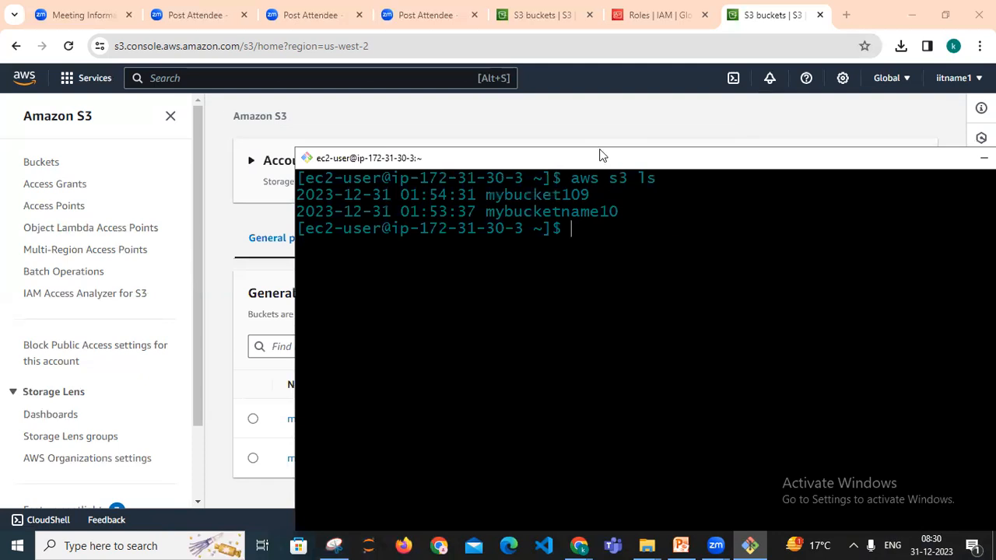
left_click_drag(600, 155, 485, 116)
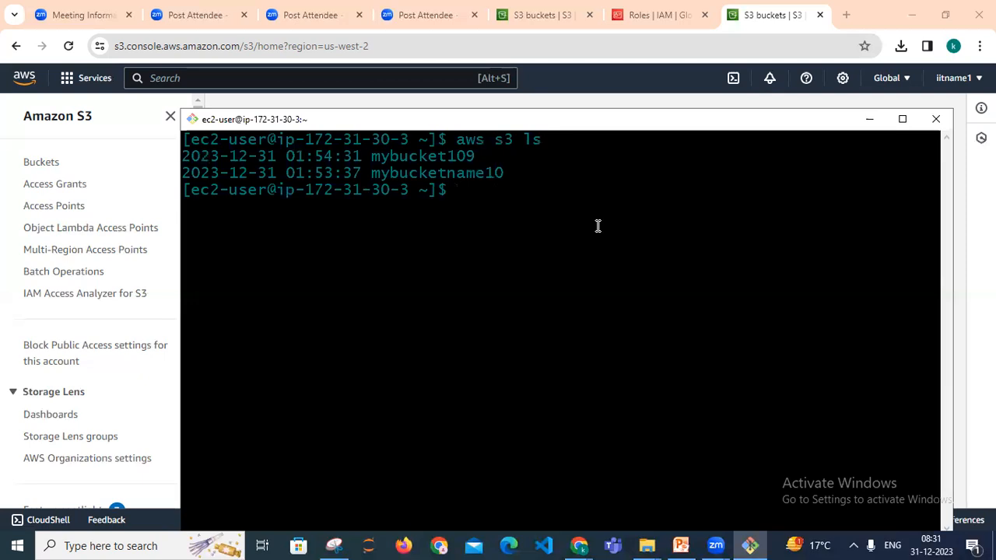
left_click(783, 93)
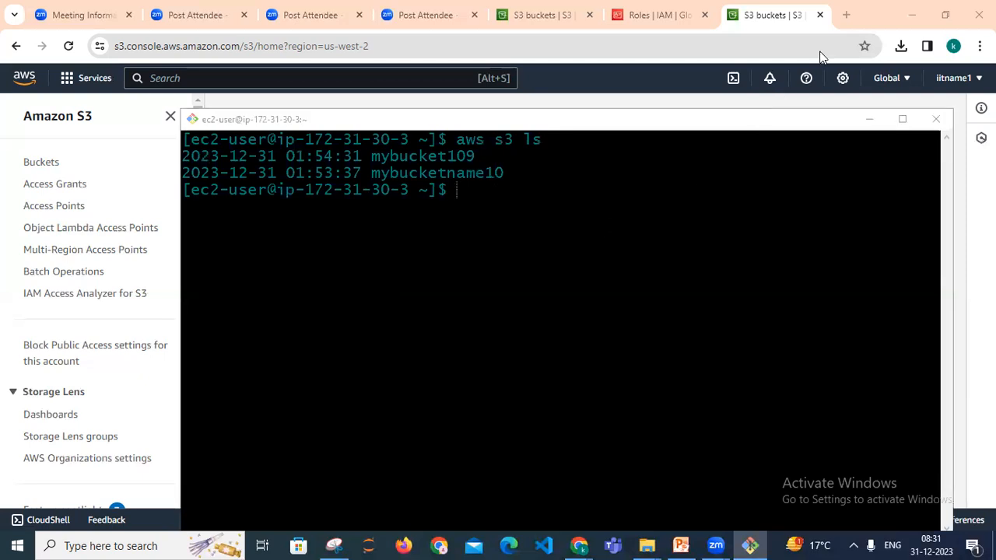